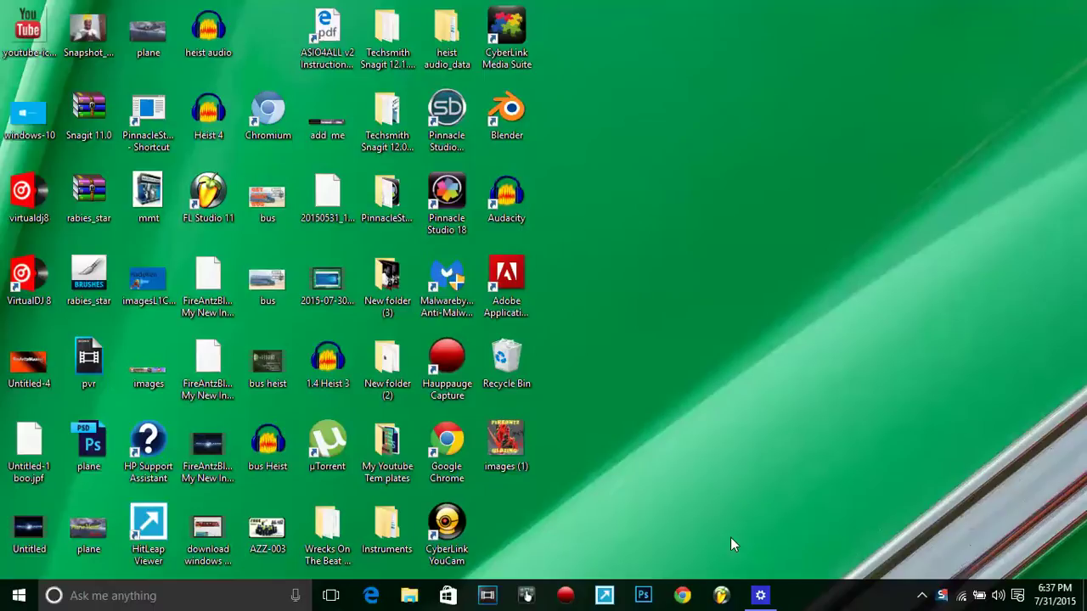
- Open File Explorer, look through the frequent folders and recent files in Quick access, and close the window
left_click(703, 187)
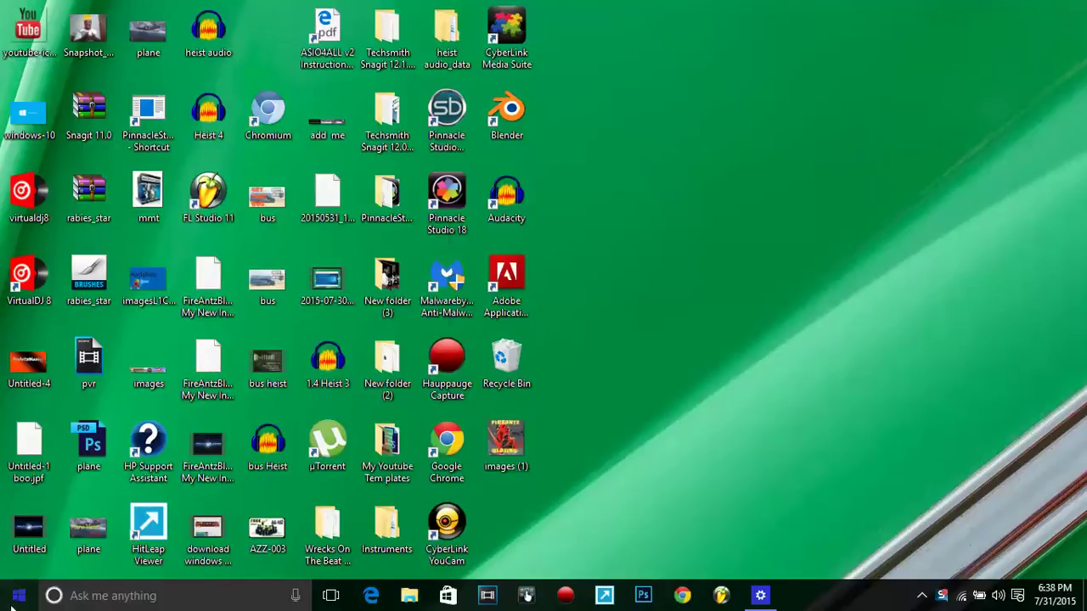
left_click(12, 602)
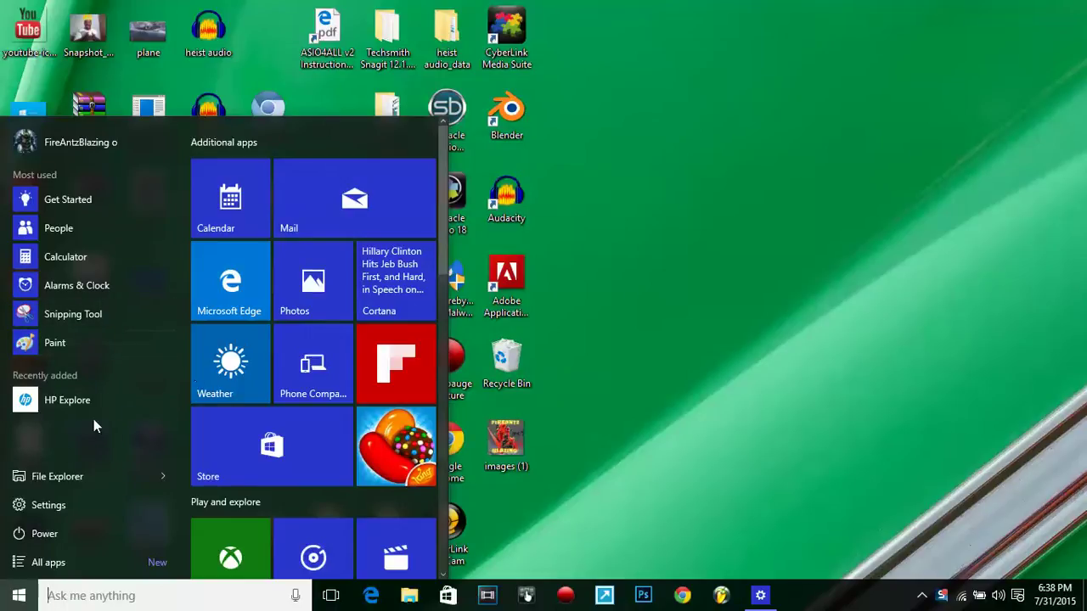
left_click(90, 478)
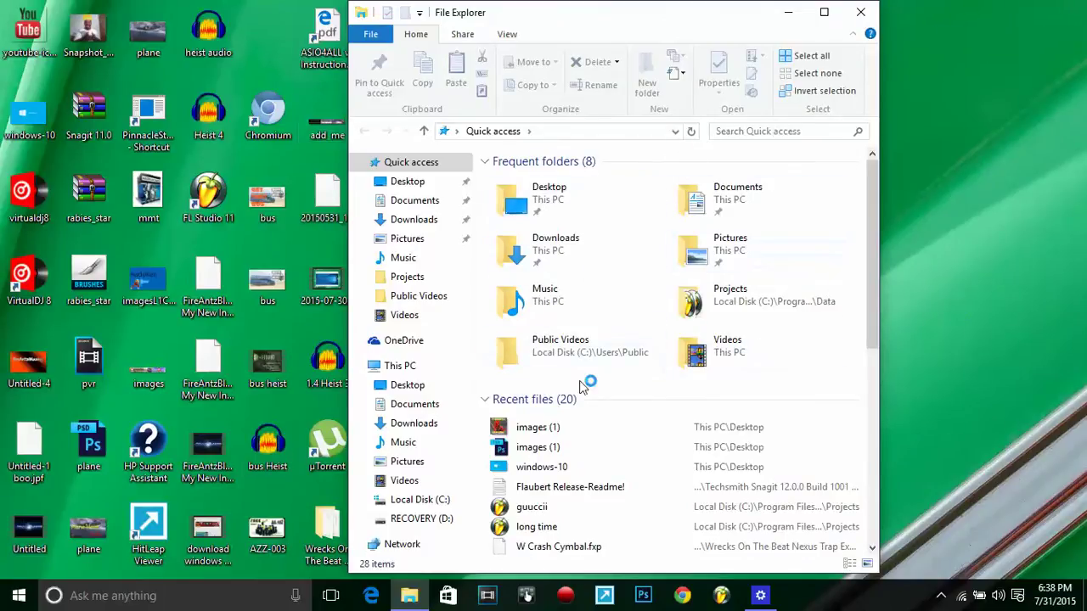
scroll(539, 425, "down", 2)
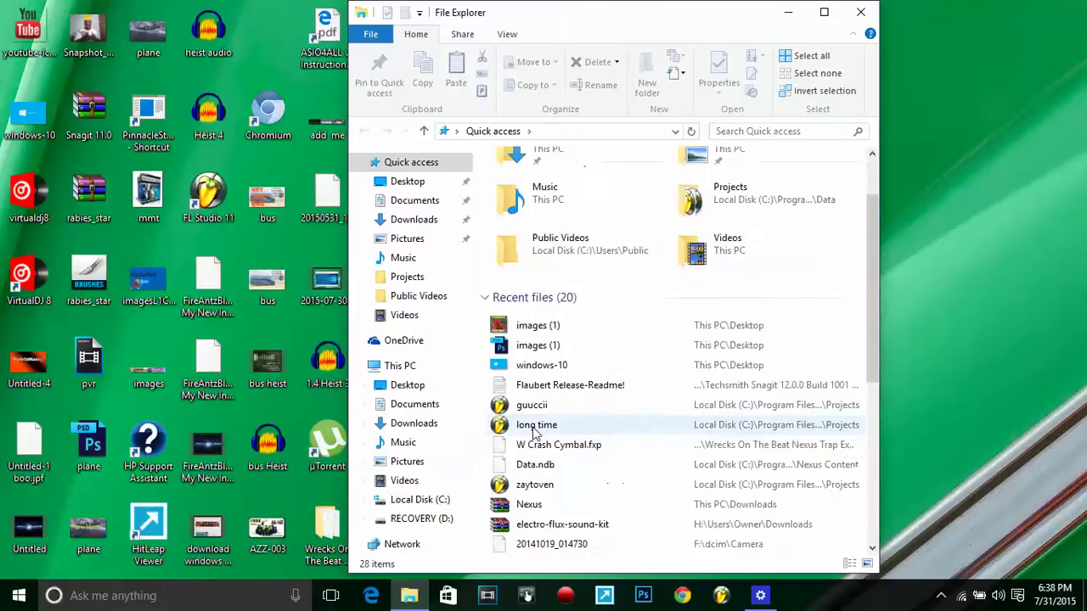
scroll(533, 431, "down", 3)
scroll(531, 430, "up", 5)
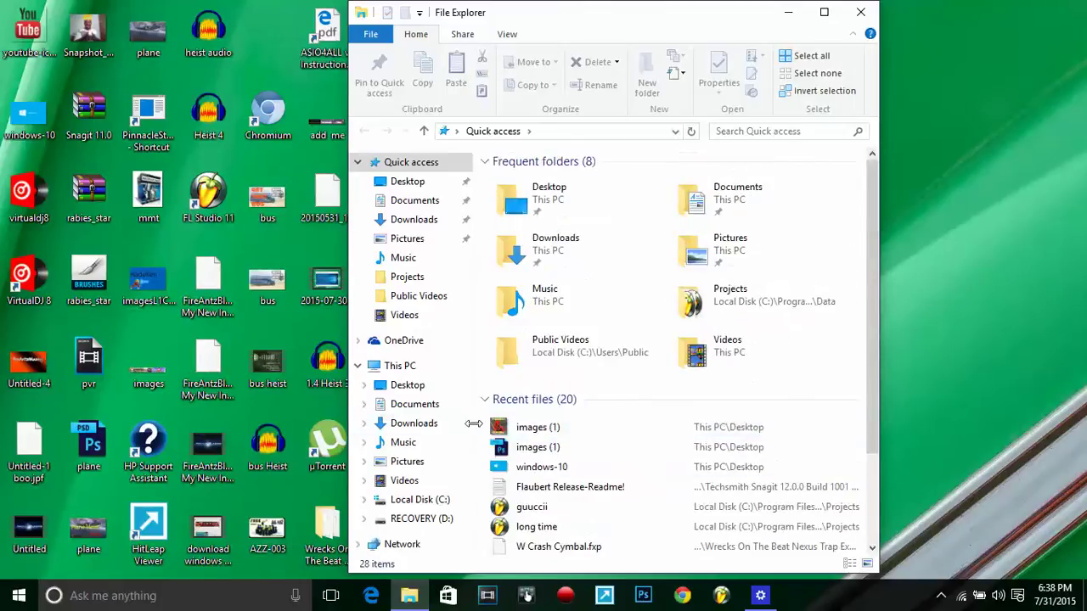
left_click_drag(483, 420, 739, 605)
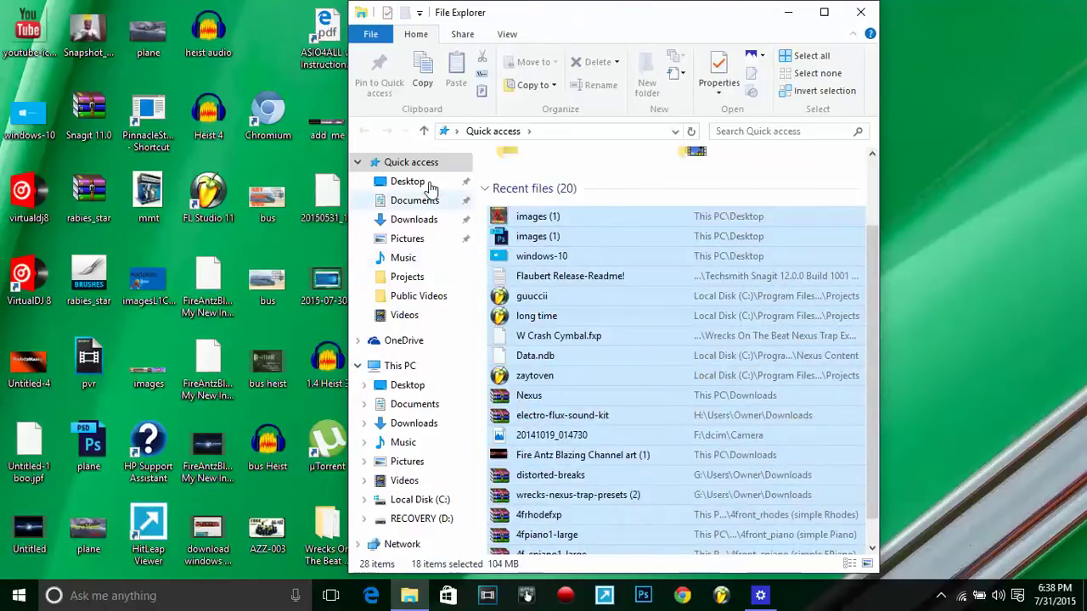
left_click(597, 155)
left_click(860, 11)
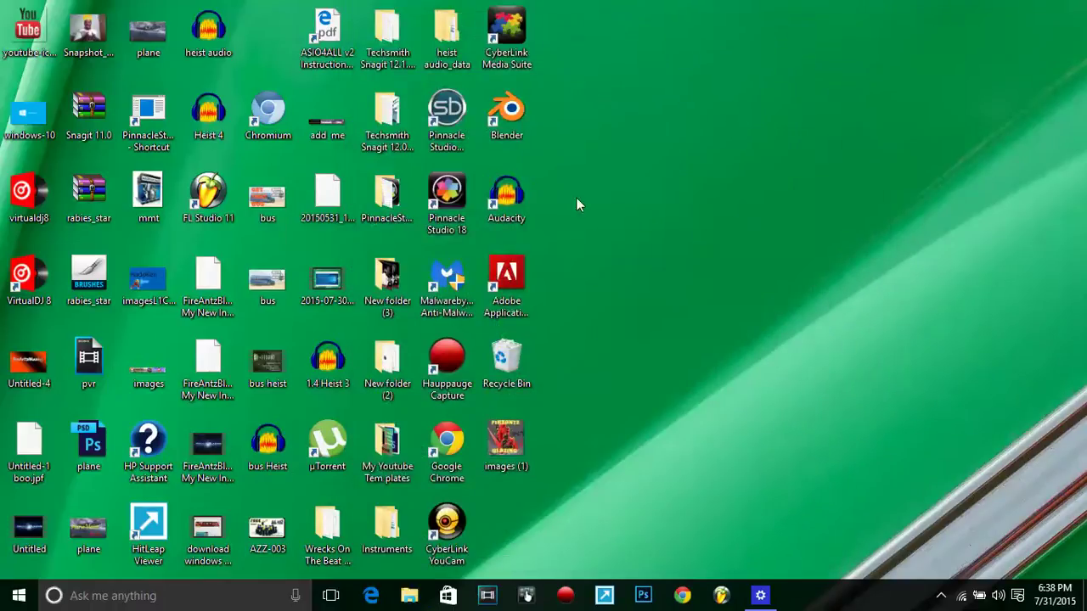
left_click(17, 599)
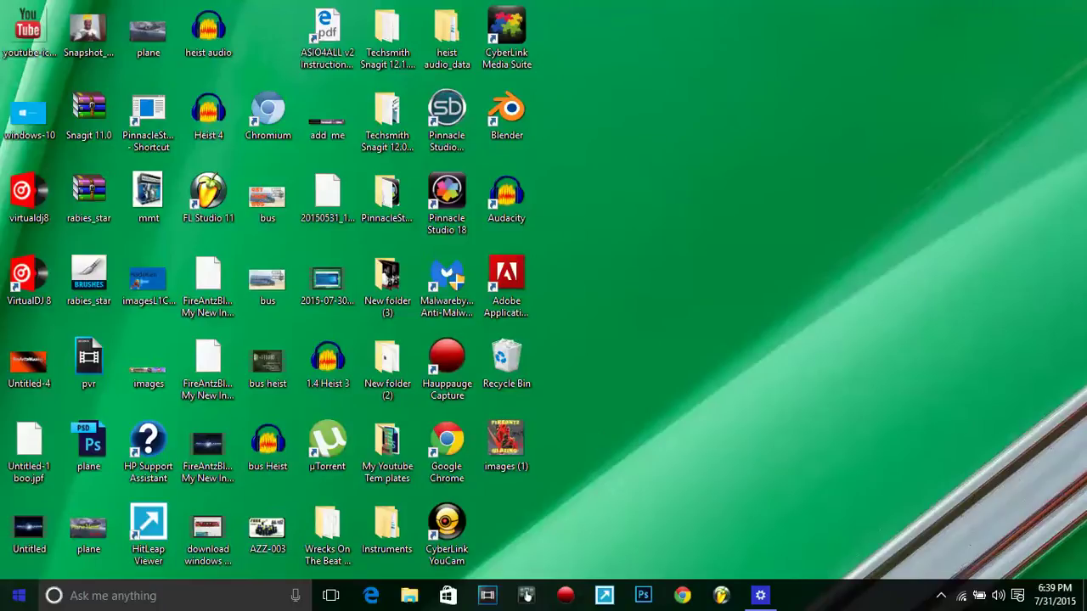
key("super")
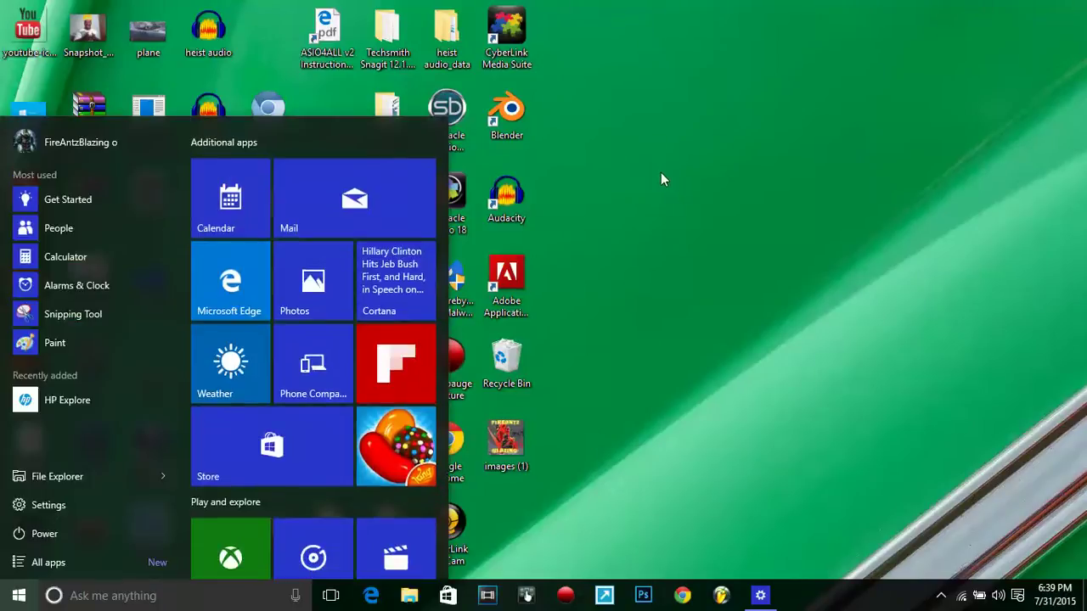
left_click(646, 182)
right_click(649, 180)
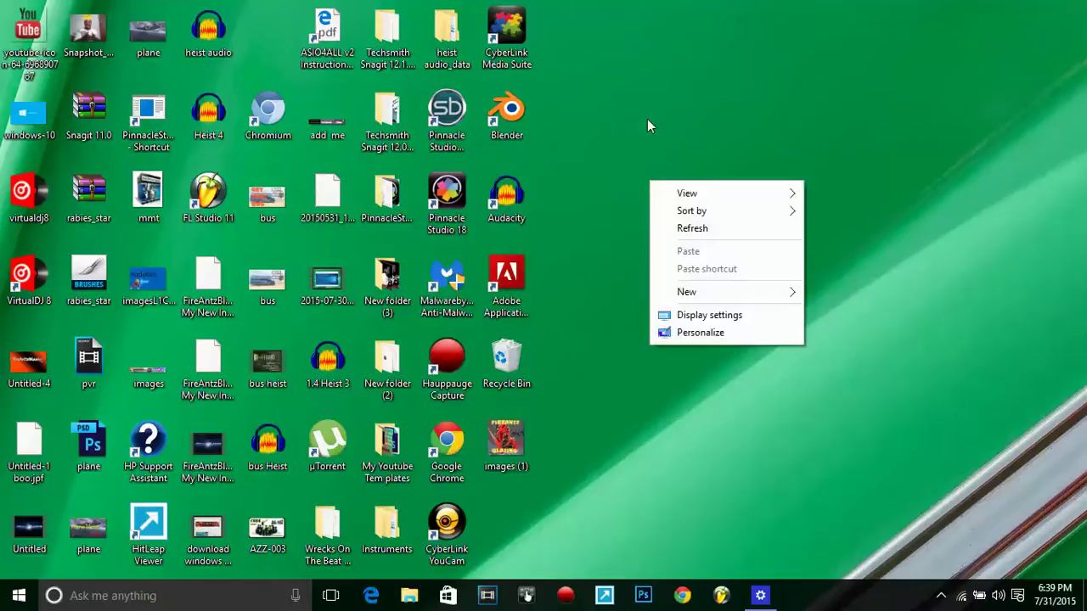
left_click(662, 153)
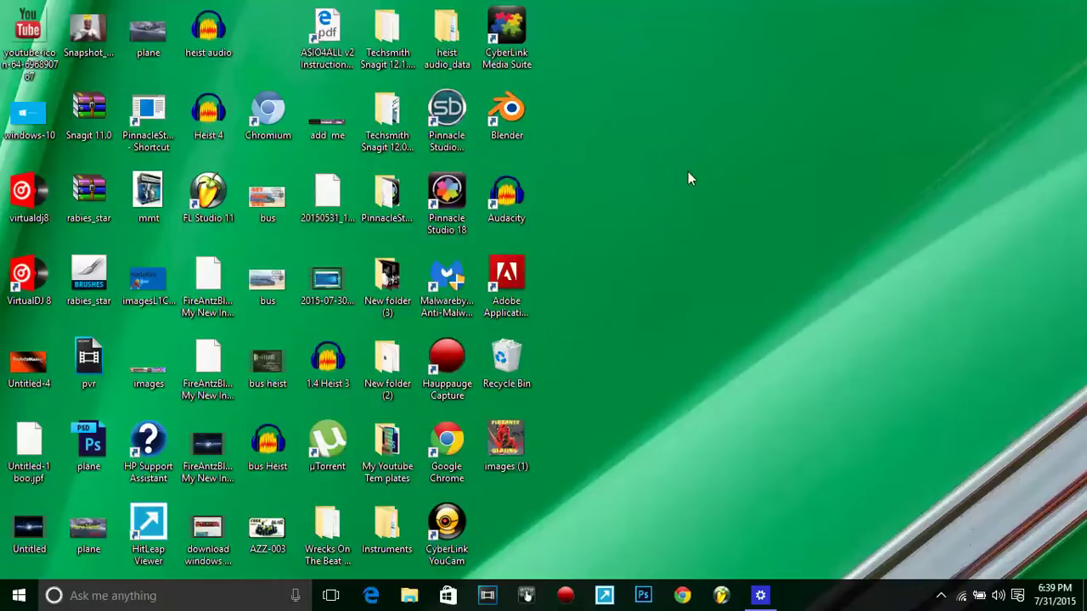
- Review the Lock screen, Themes and Start pages of the desktop's Personalization settings, and close the settings window
right_click(688, 173)
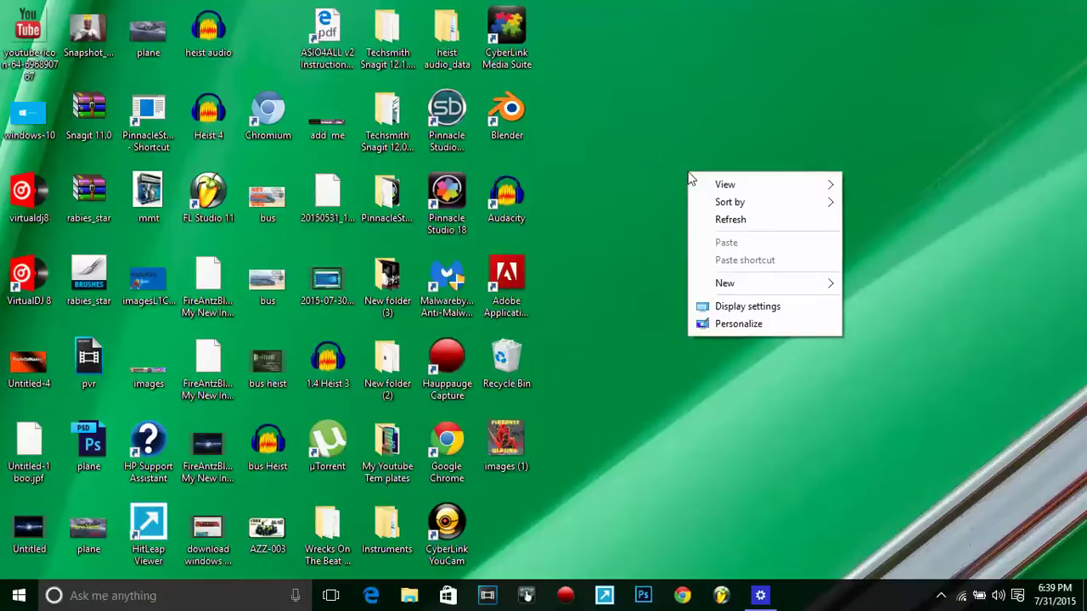
left_click(750, 326)
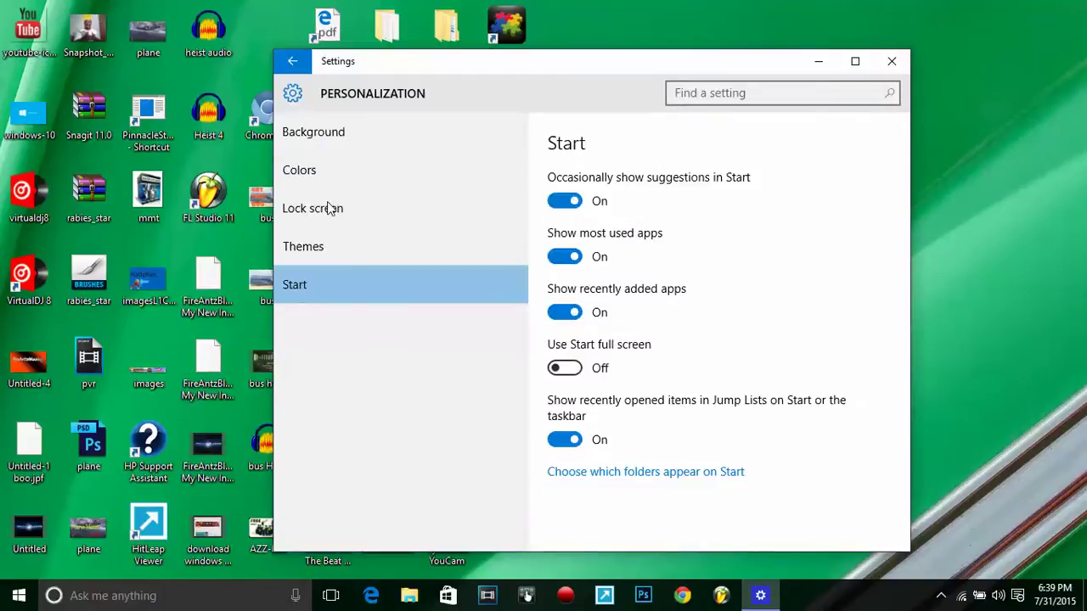
left_click(333, 208)
left_click(344, 210)
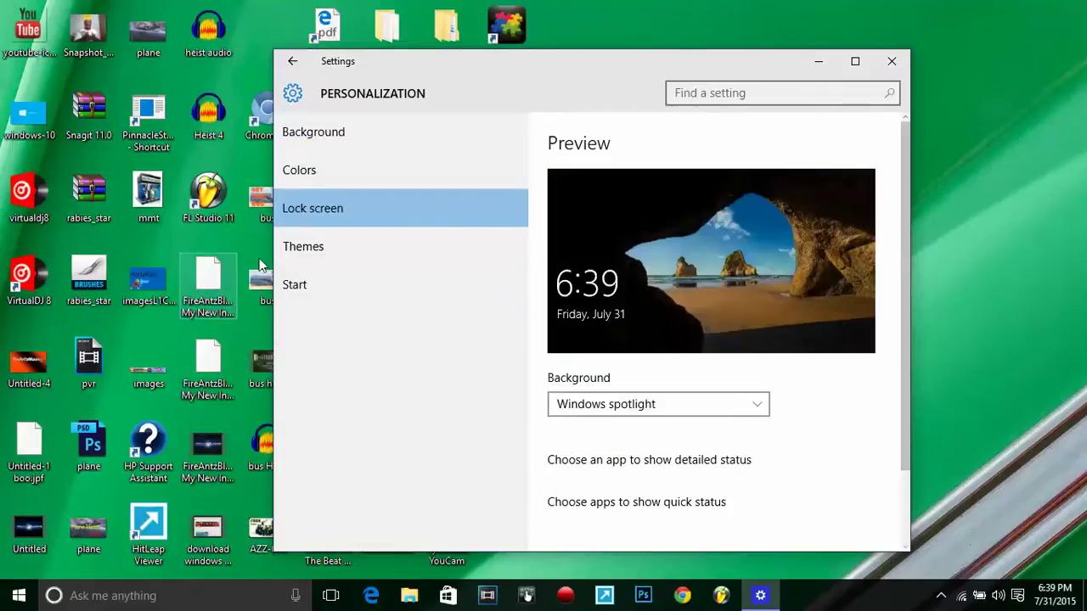
left_click(310, 248)
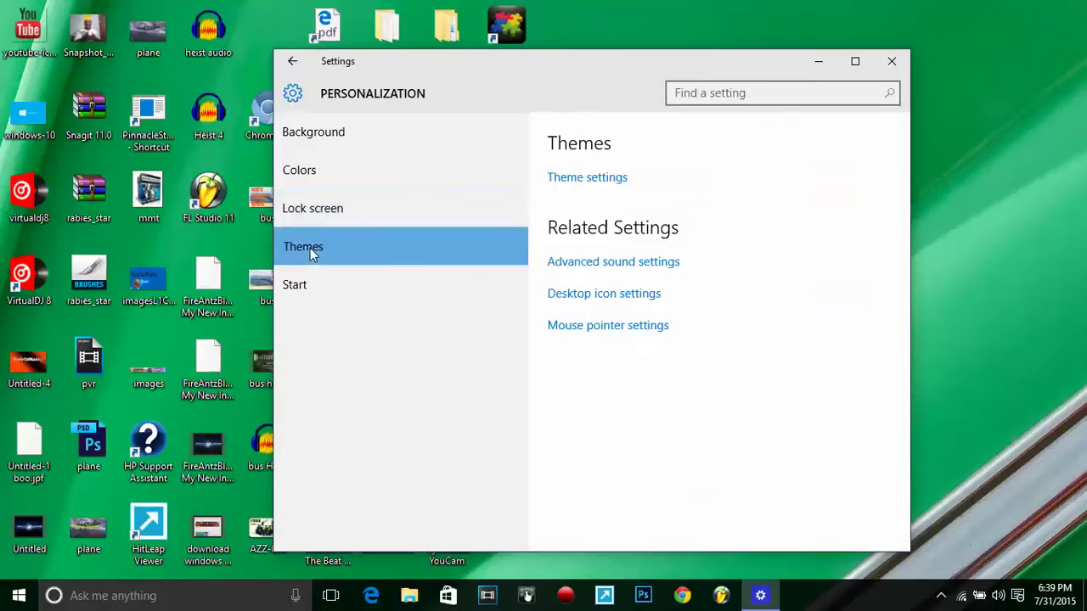
key("Down")
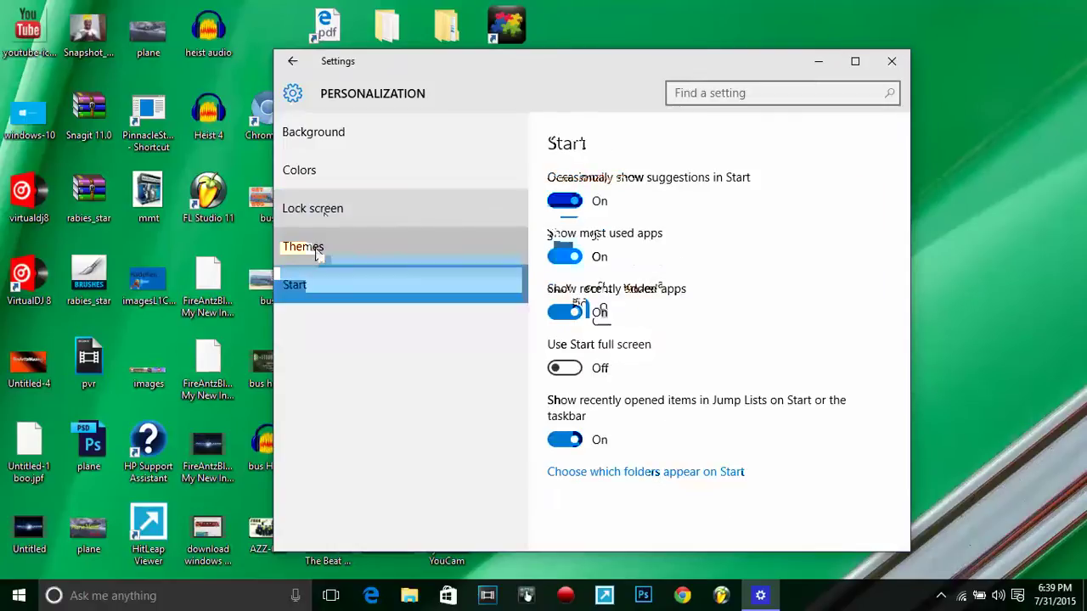
left_click(330, 206)
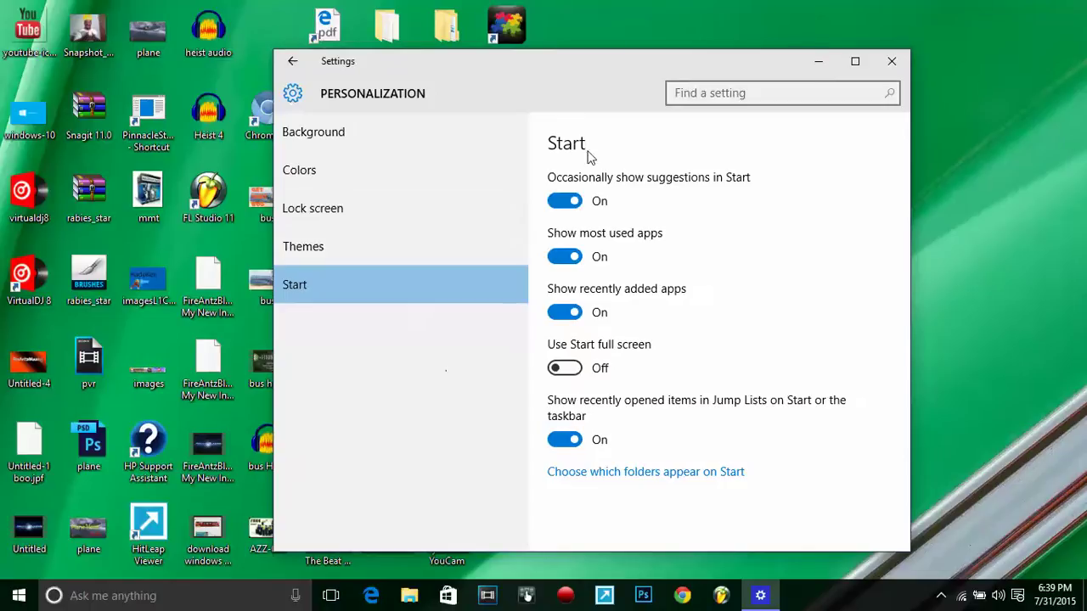
left_click(890, 60)
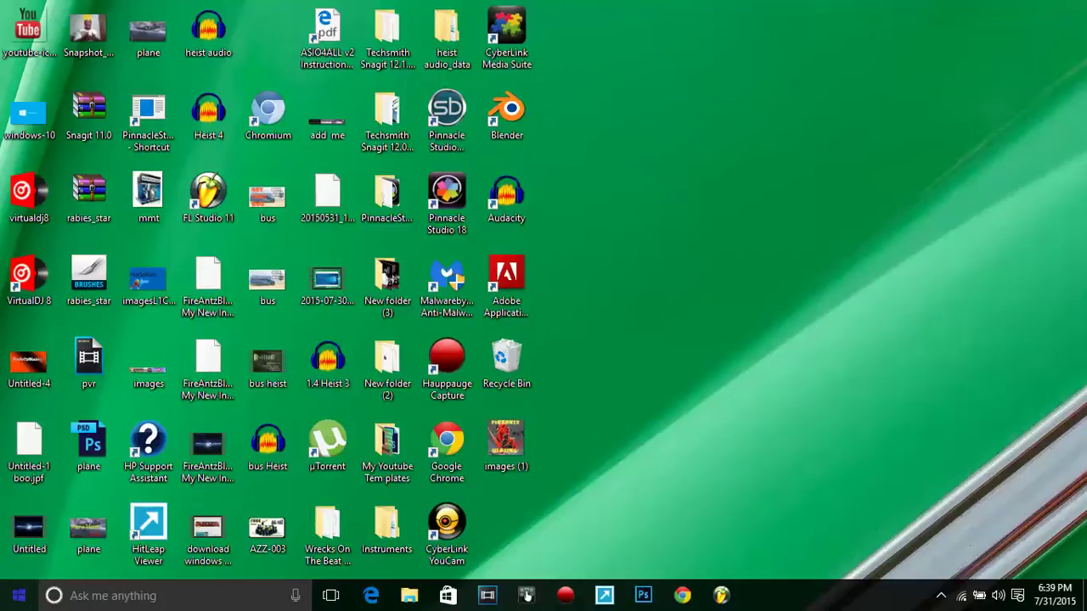
- Open the main Windows Settings window and look over its categories from System to Update & security
right_click(15, 598)
left_click(988, 319)
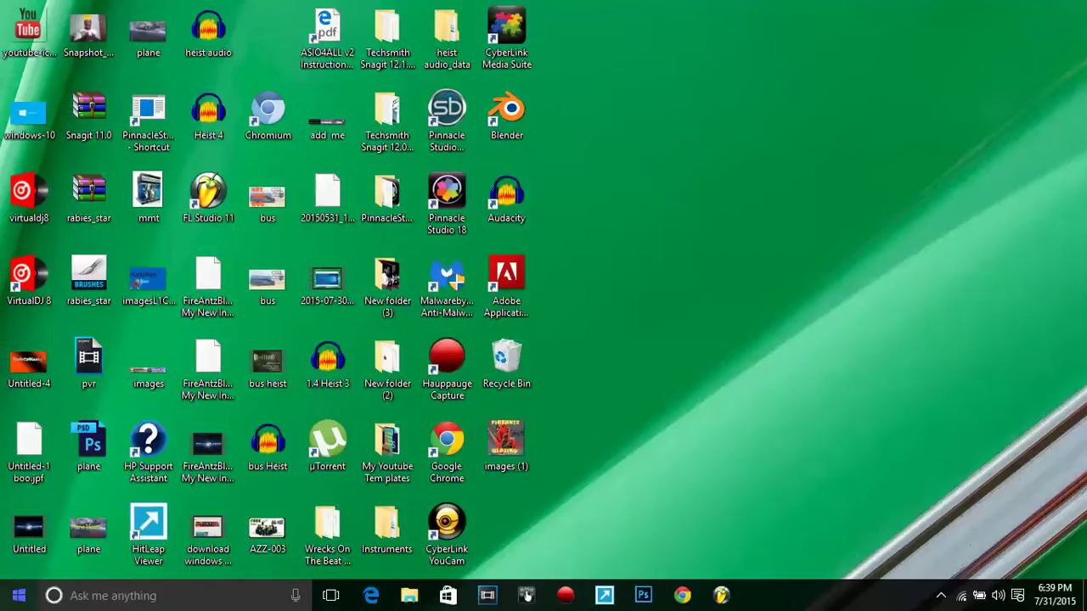
left_click(17, 599)
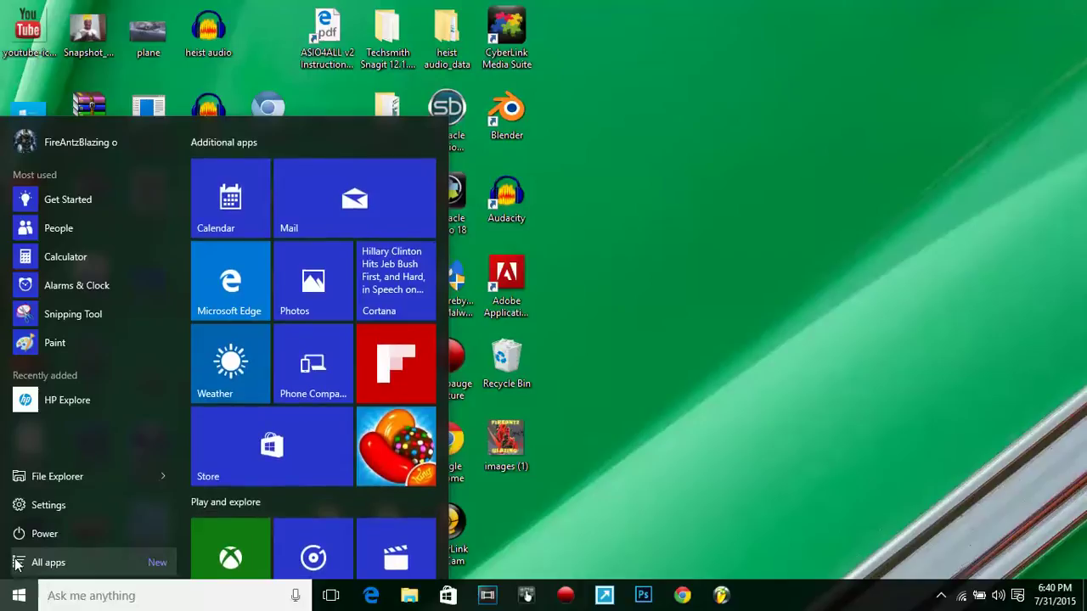
left_click(55, 507)
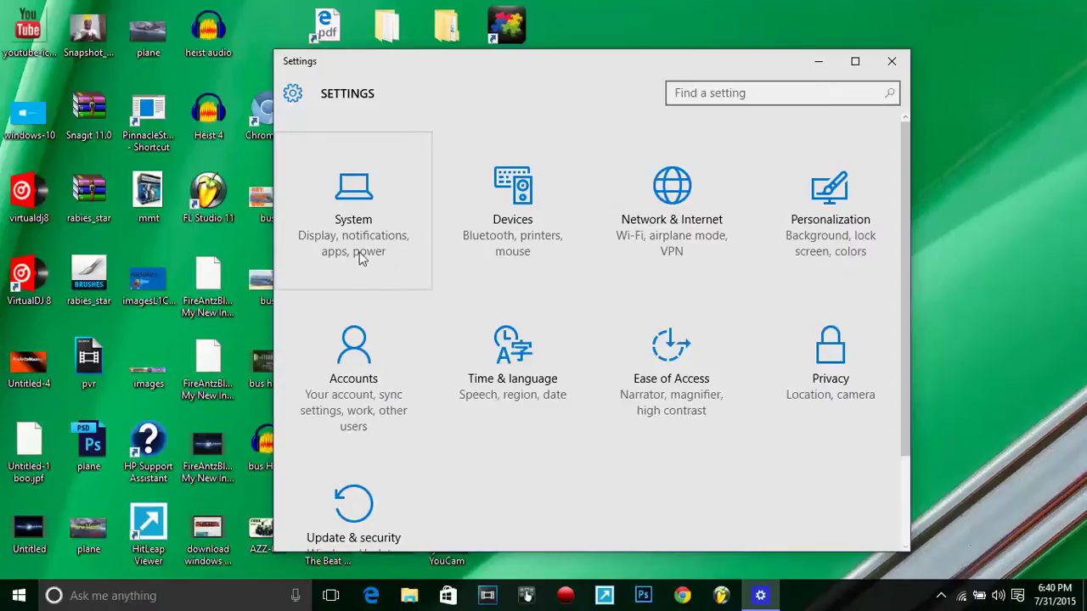
scroll(444, 263, "down", 2)
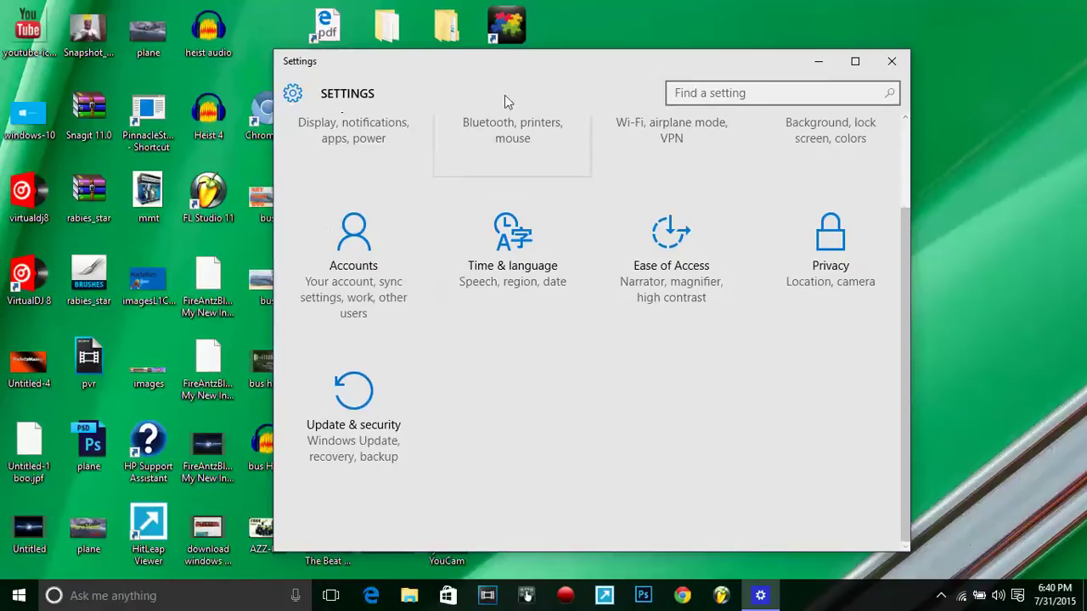
scroll(548, 218, "up", 2)
scroll(546, 219, "up", 2)
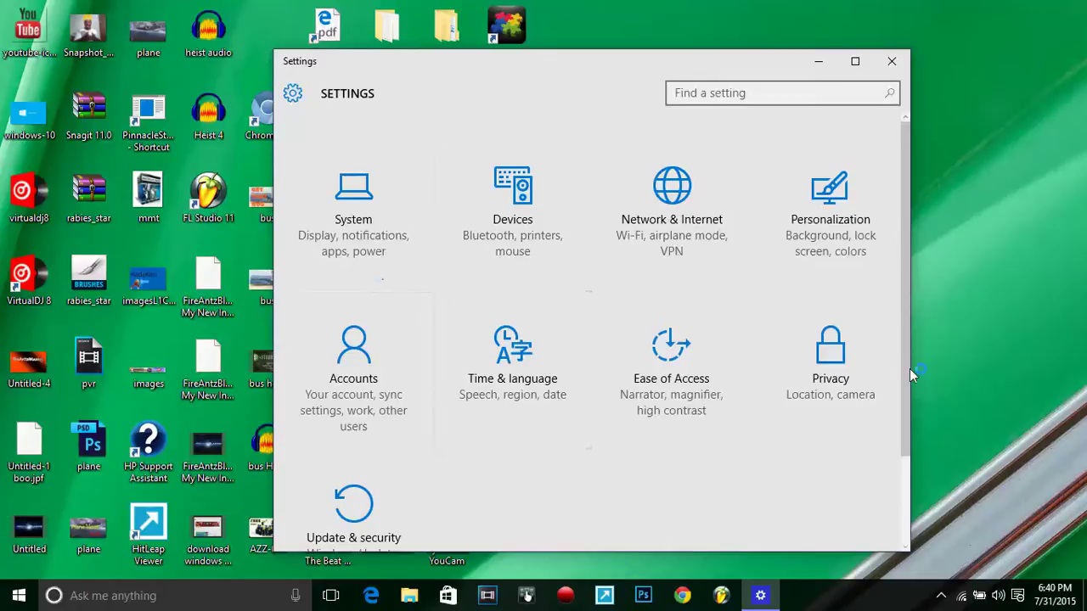
- Browse the alphabetical list of all installed apps in the Start menu as far as W, and close the menu
left_click(21, 592)
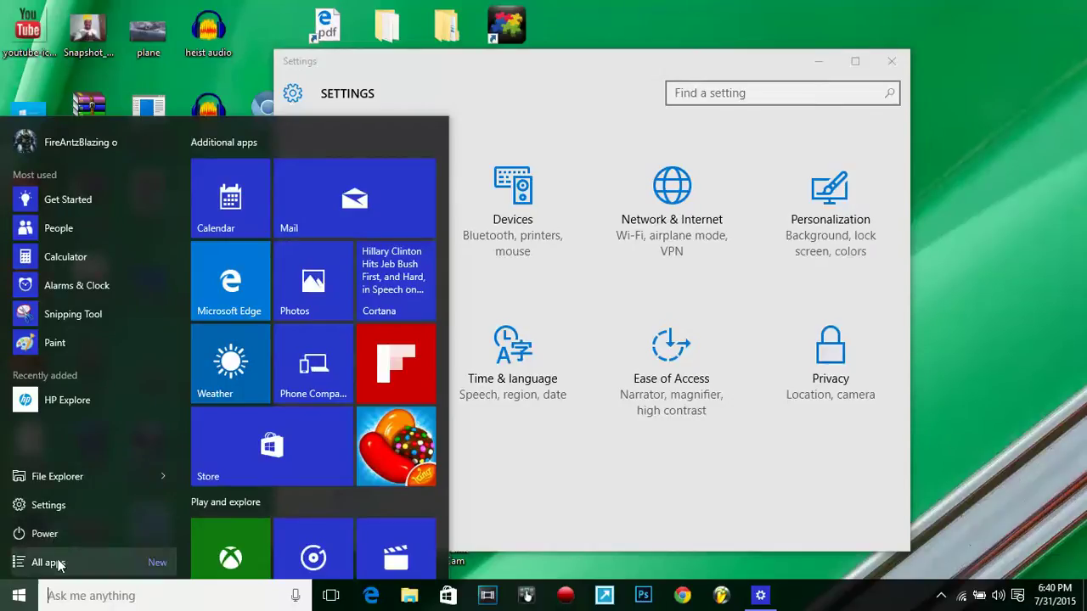
left_click(49, 562)
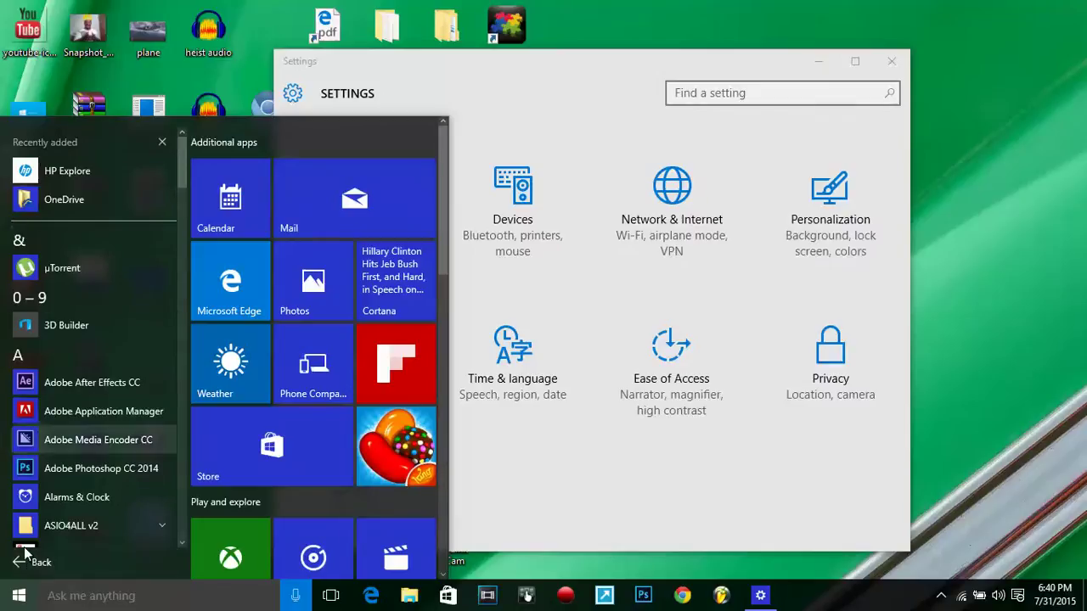
left_click(23, 566)
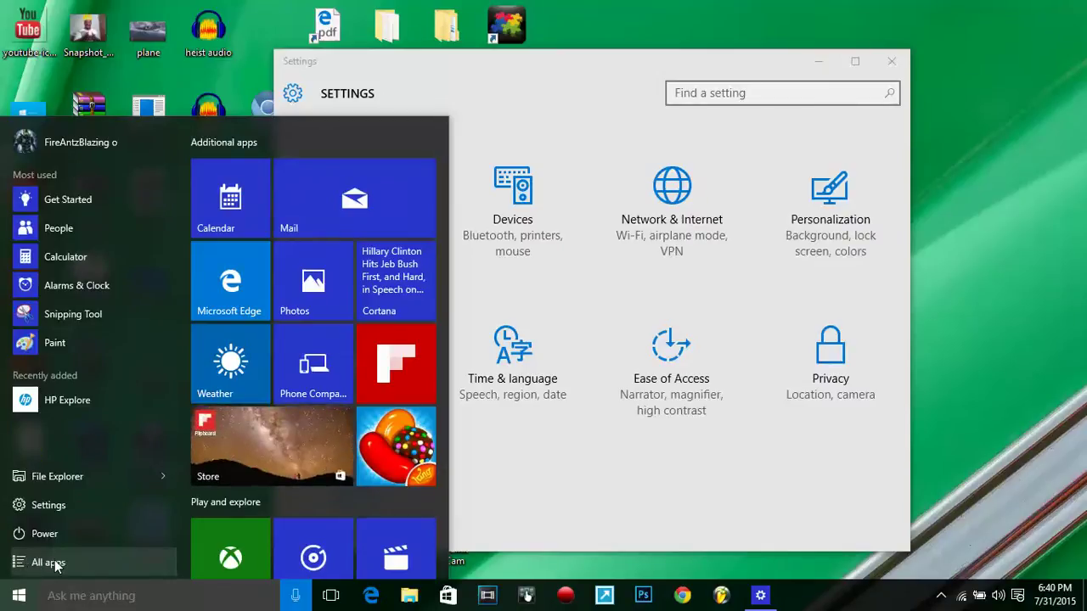
left_click(51, 563)
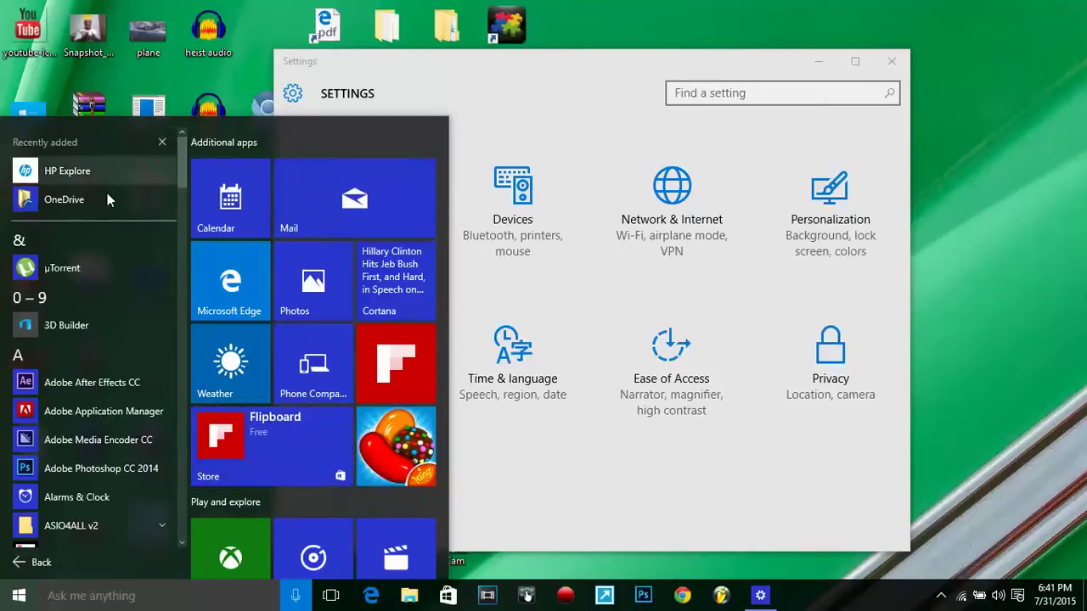
scroll(112, 329, "down", 1)
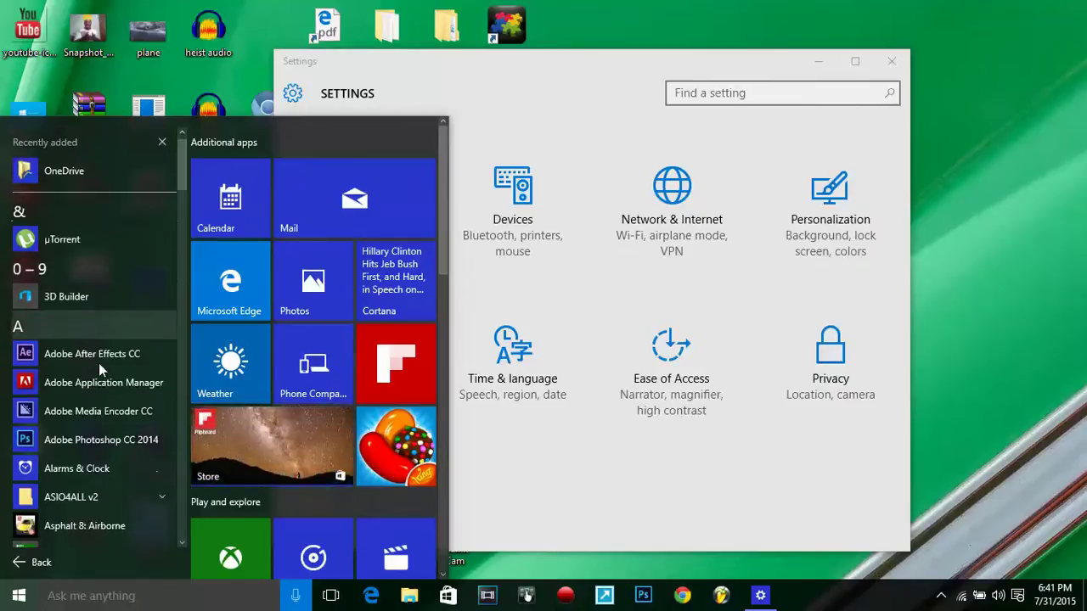
scroll(98, 363, "down", 10)
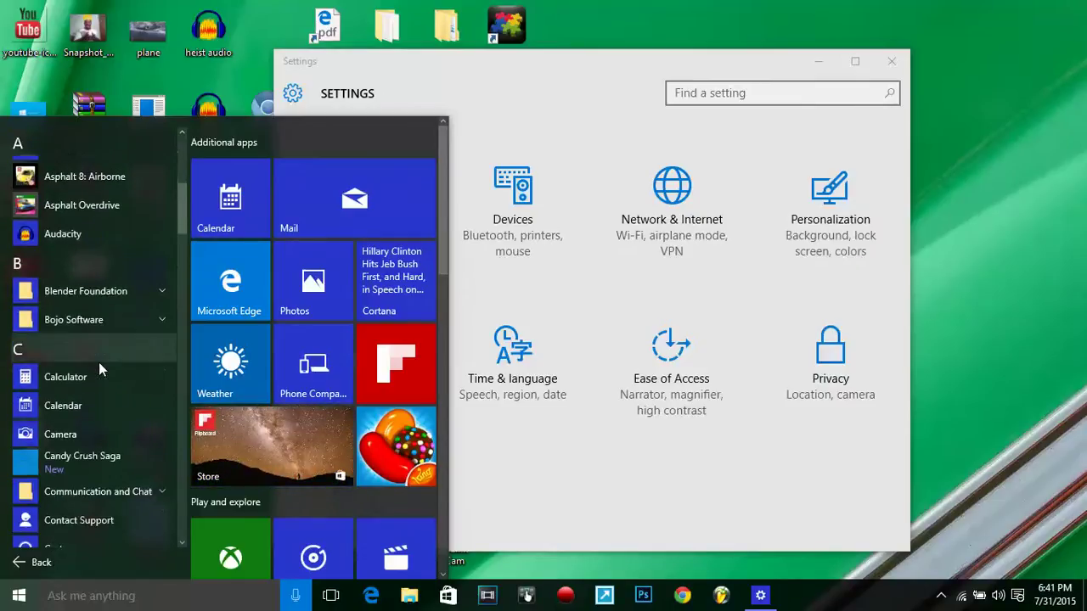
scroll(98, 362, "down", 15)
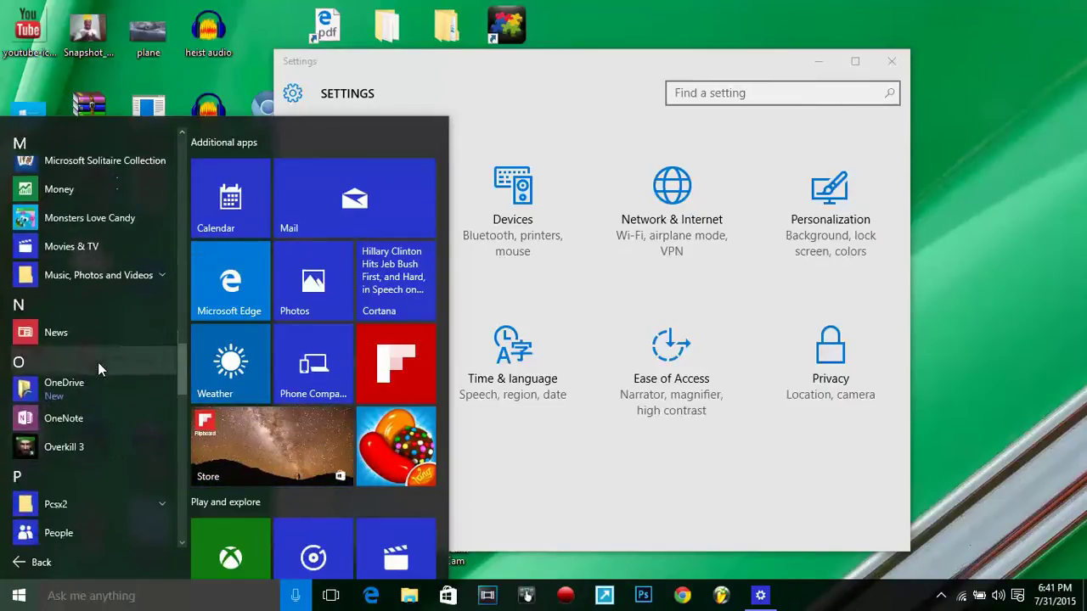
scroll(97, 362, "down", 5)
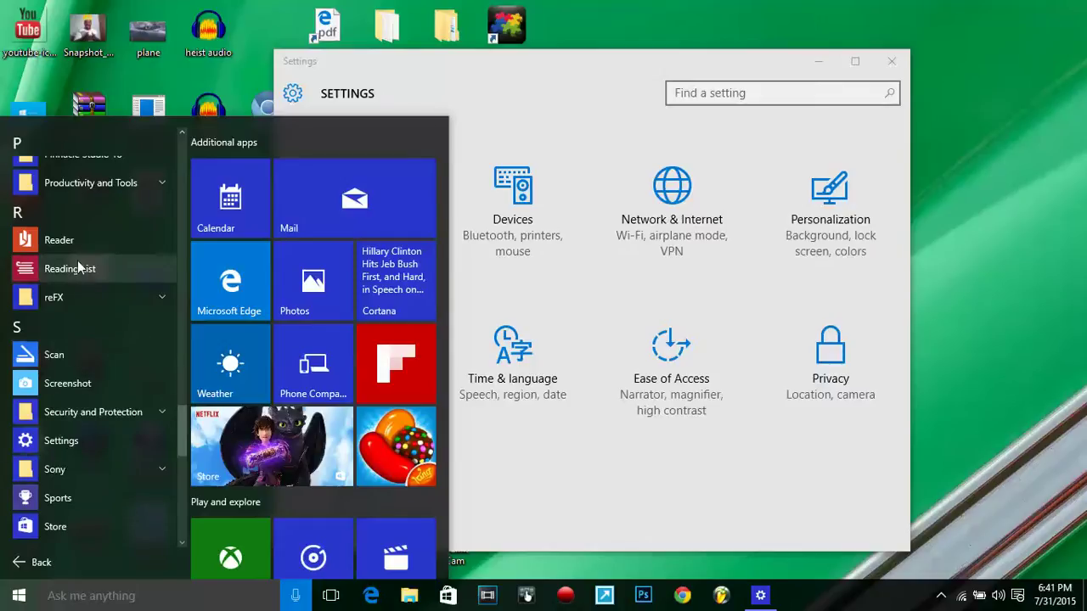
scroll(48, 243, "down", 8)
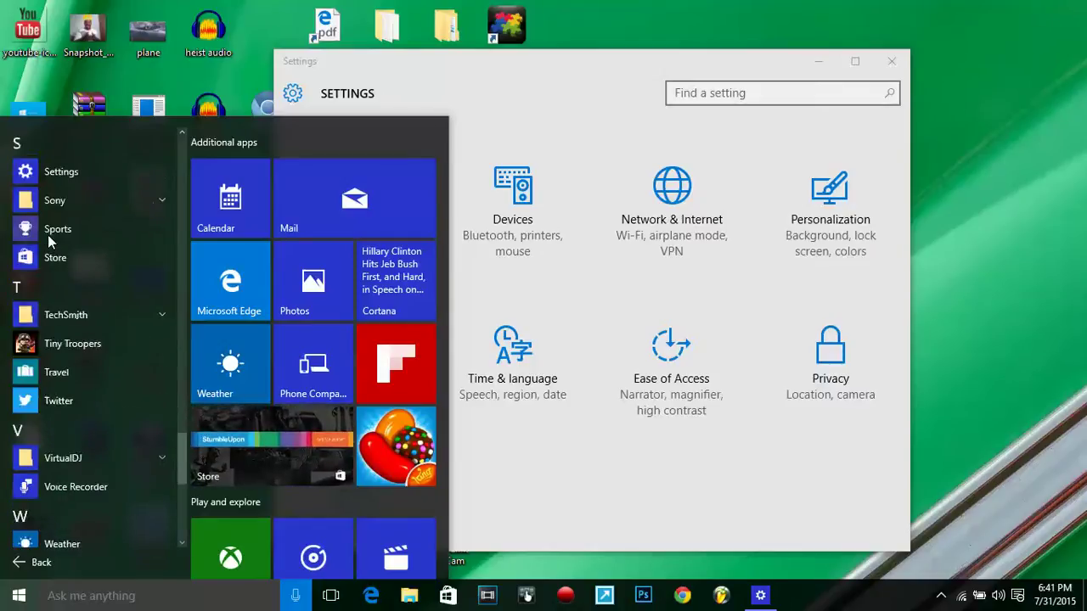
left_click(41, 564)
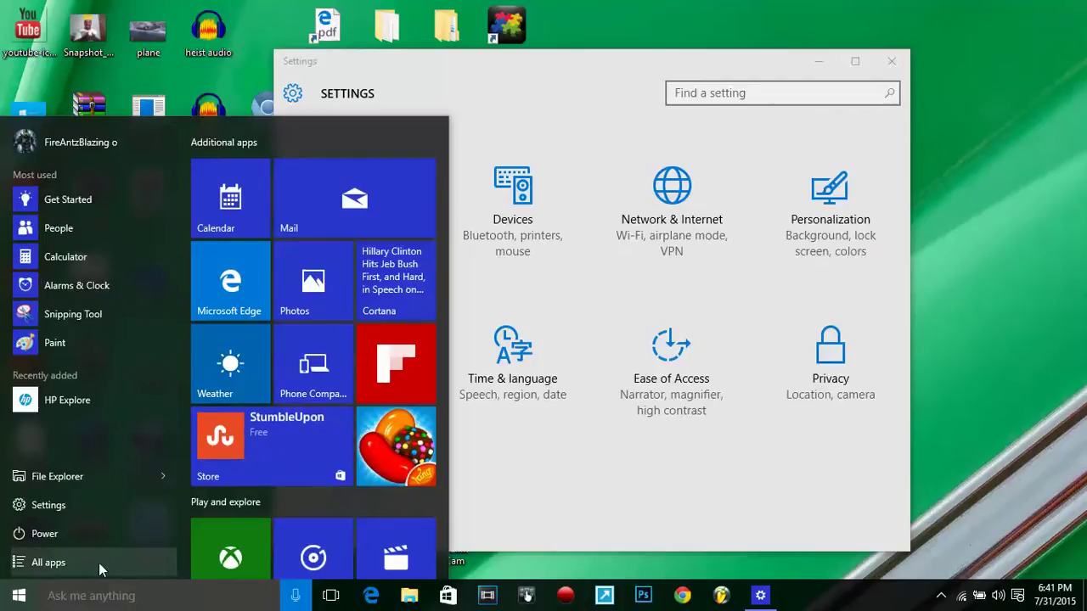
left_click(7, 605)
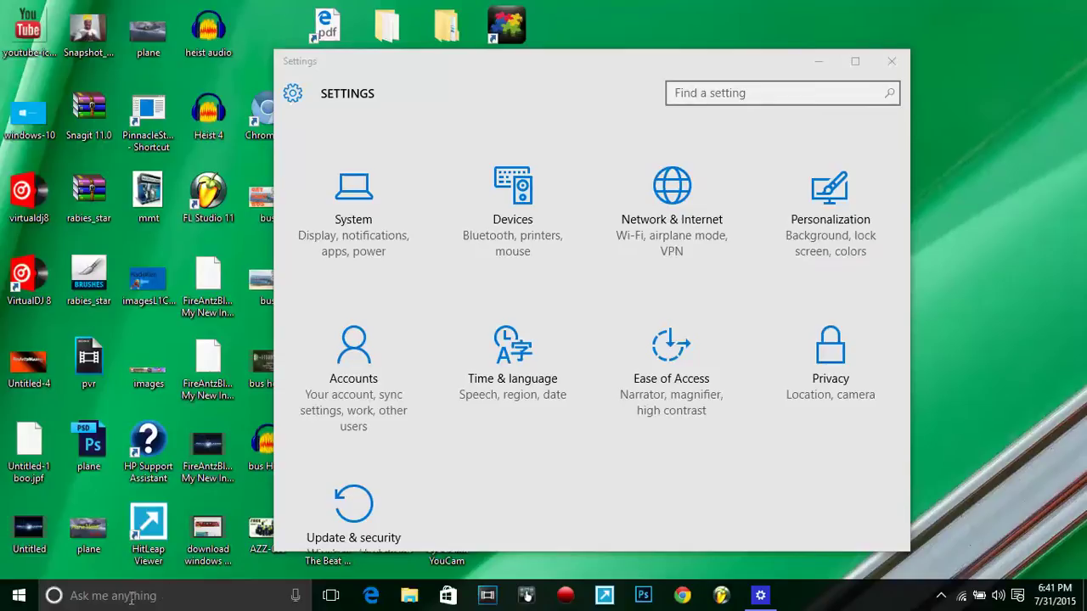
- Search the web by voice through Cortana for "You can talk."
left_click(296, 596)
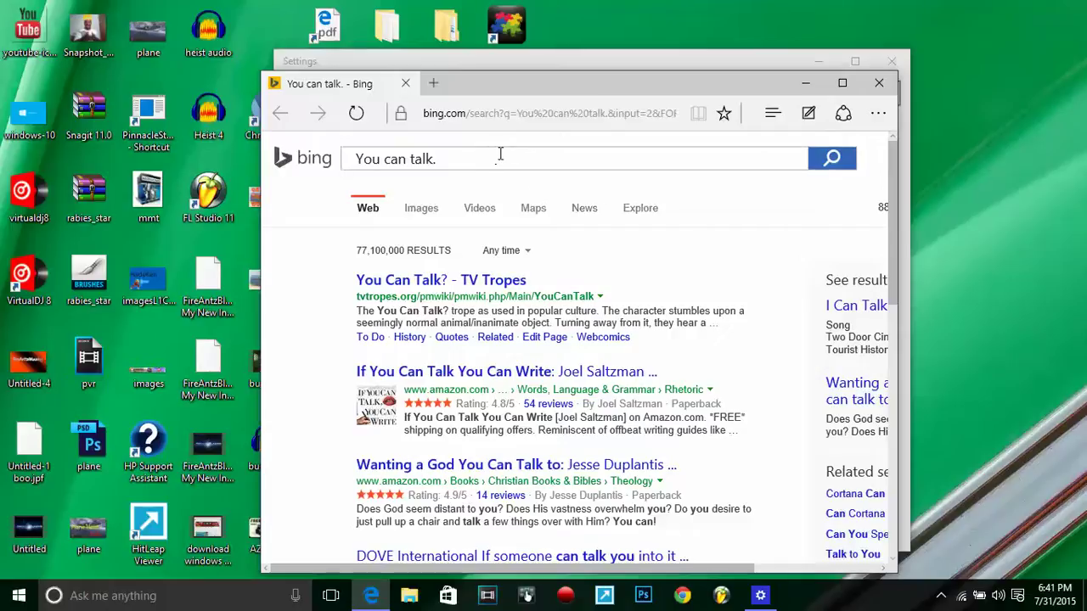
left_click_drag(500, 153, 261, 161)
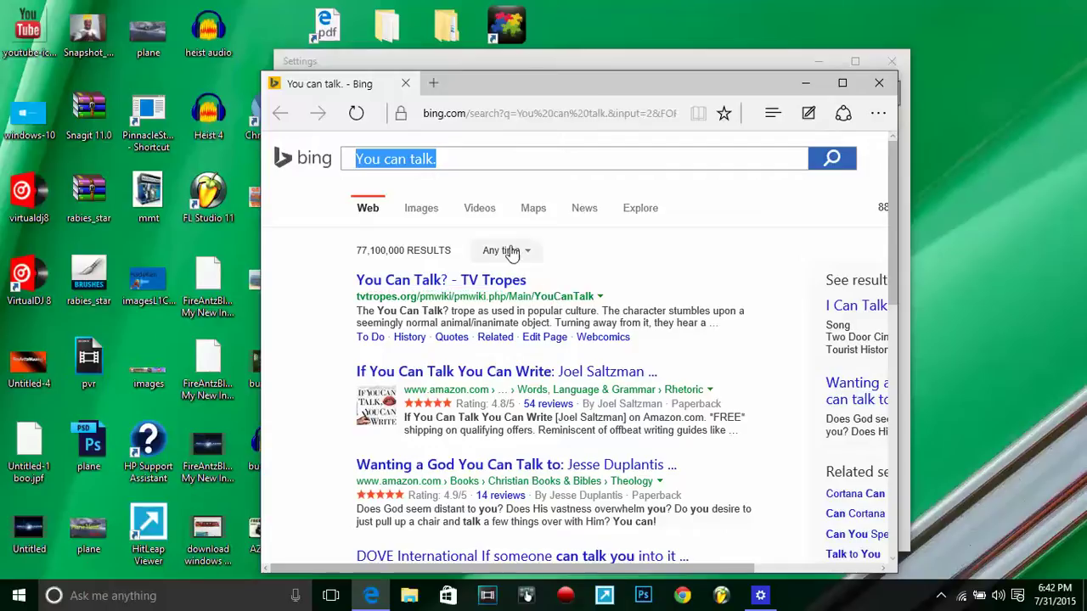
left_click(481, 148)
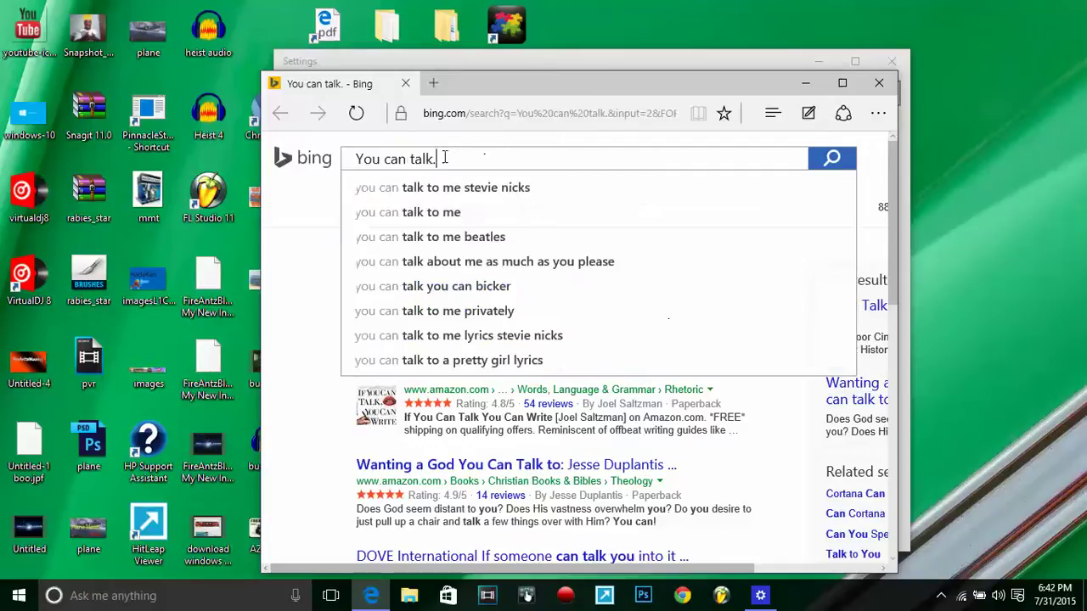
left_click_drag(445, 158, 381, 159)
left_click(657, 161)
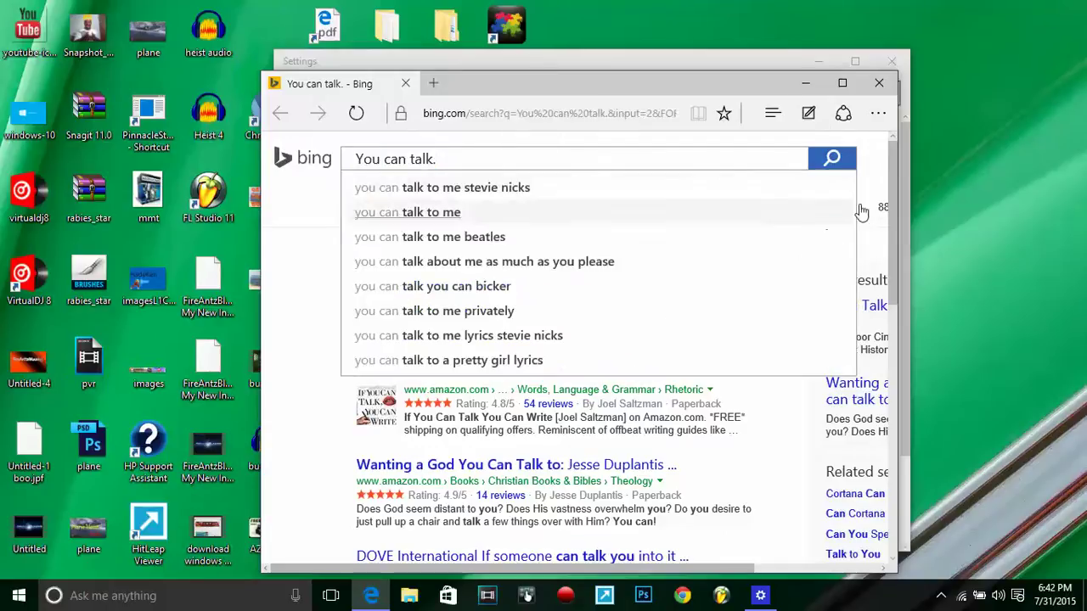
left_click(750, 151)
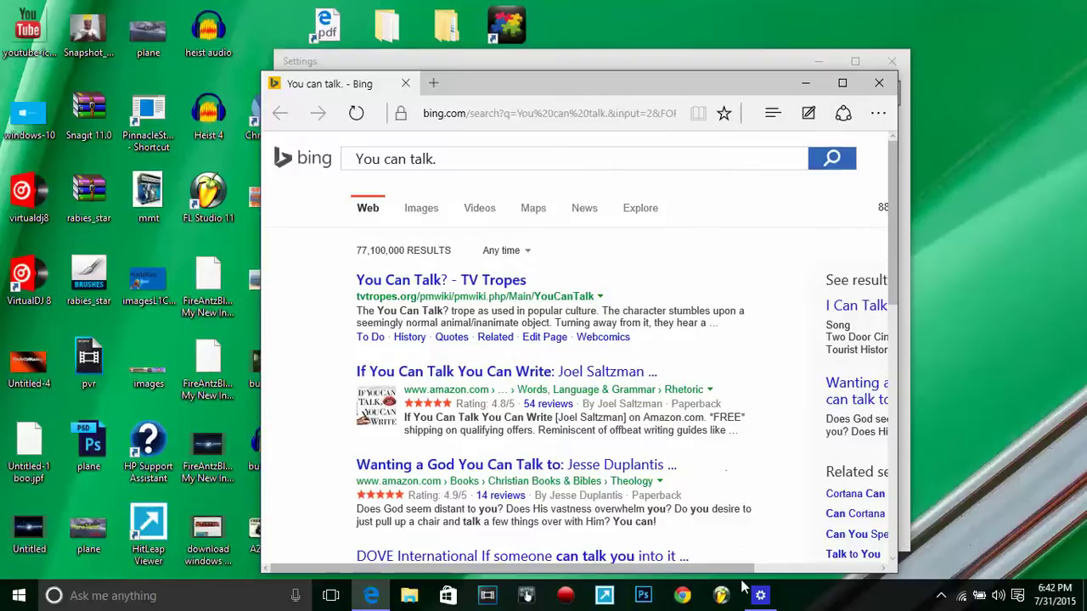
- Look through the Bing Rewards daily credits, offers and redeemable rewards, and close the browser and Settings windows
left_click_drag(738, 569, 892, 543)
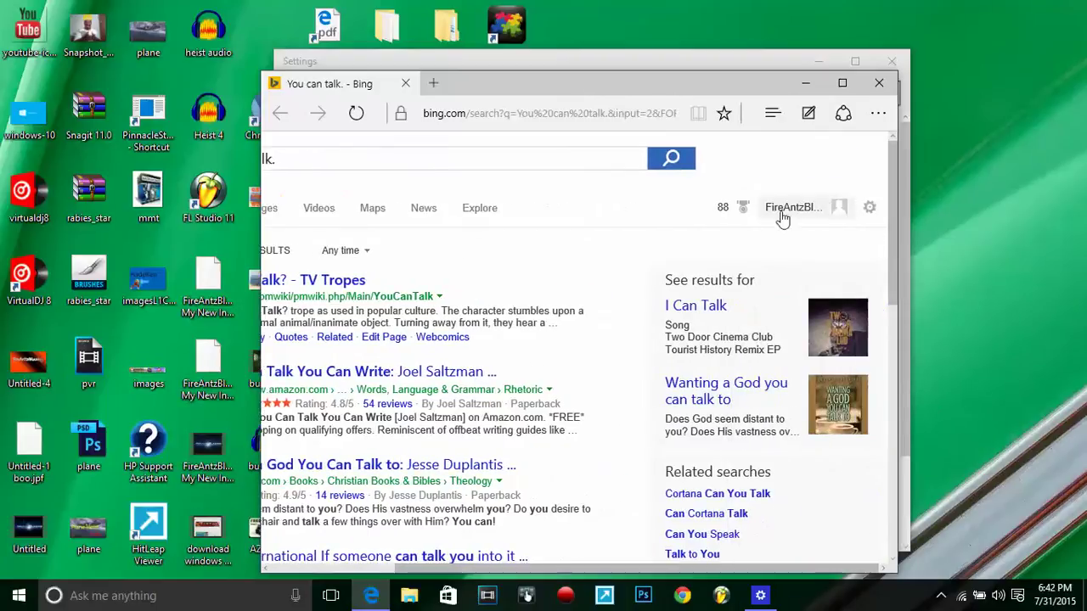
left_click(743, 209)
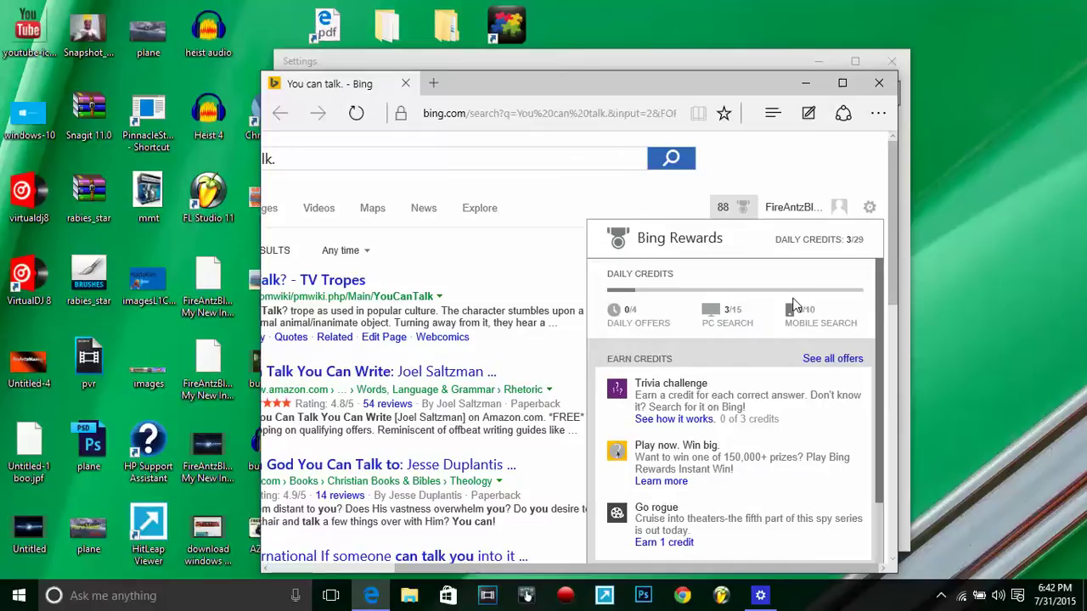
scroll(828, 399, "down", 3)
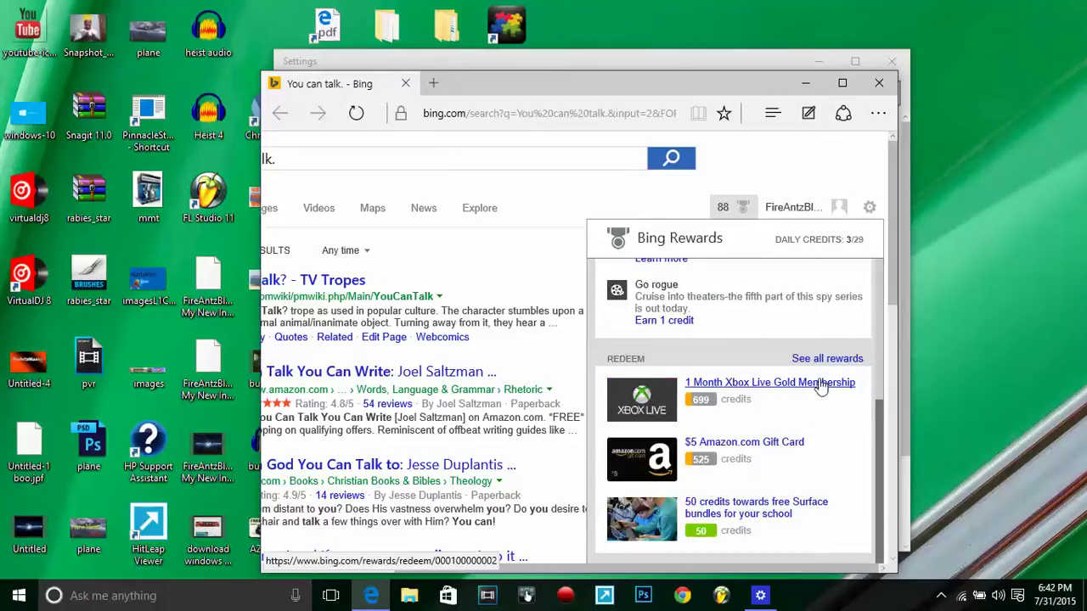
right_click(736, 401)
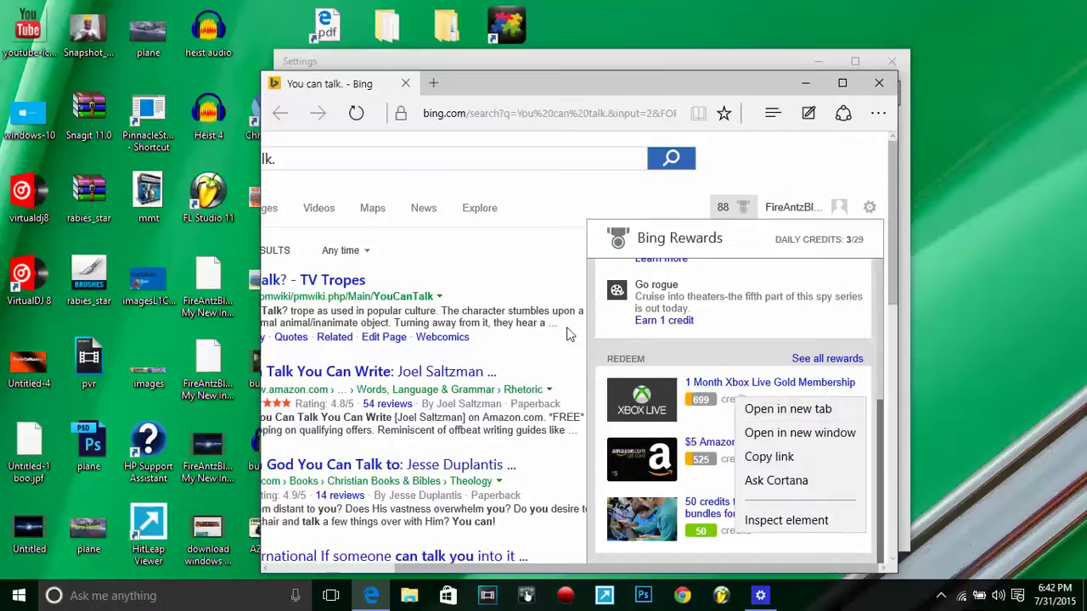
left_click(557, 266)
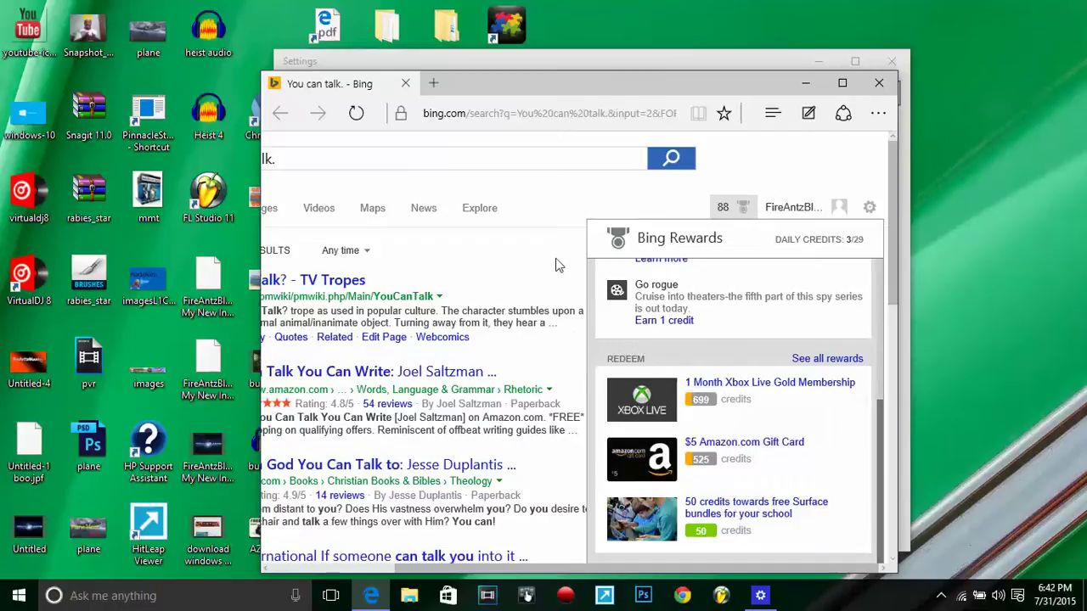
left_click(743, 213)
left_click(879, 83)
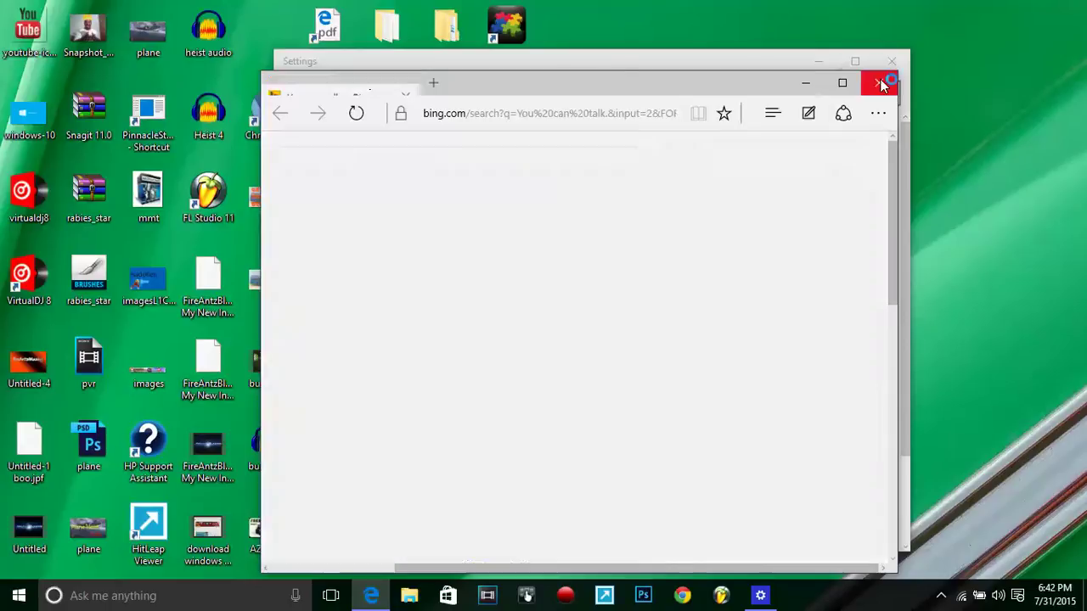
left_click(894, 62)
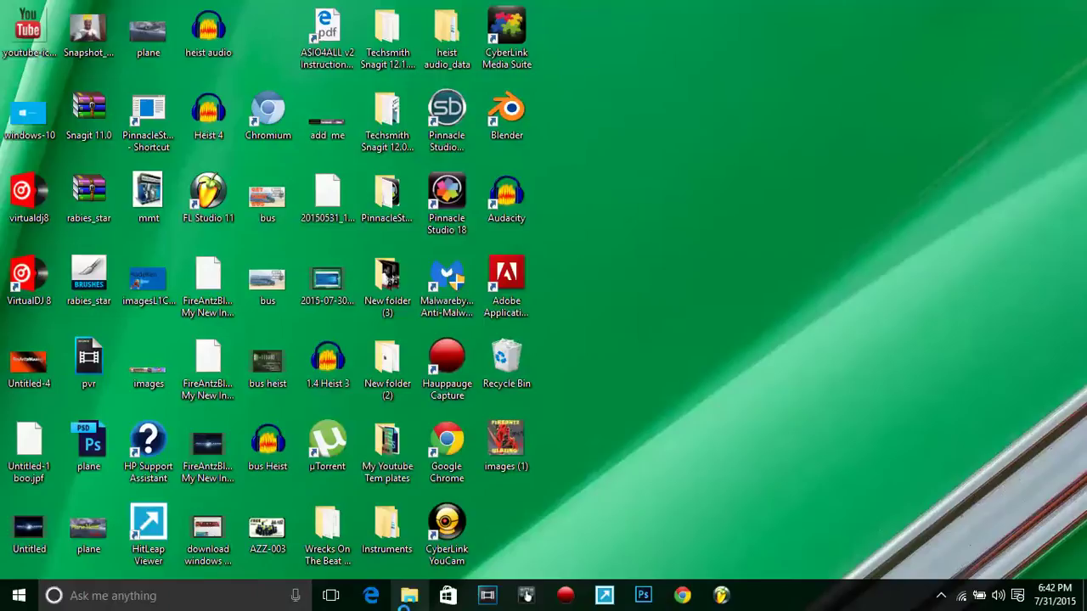
- Open Cortana's home feed and look over its weather, tips, recommended news, stock watchlist and nearby places
left_click(95, 597)
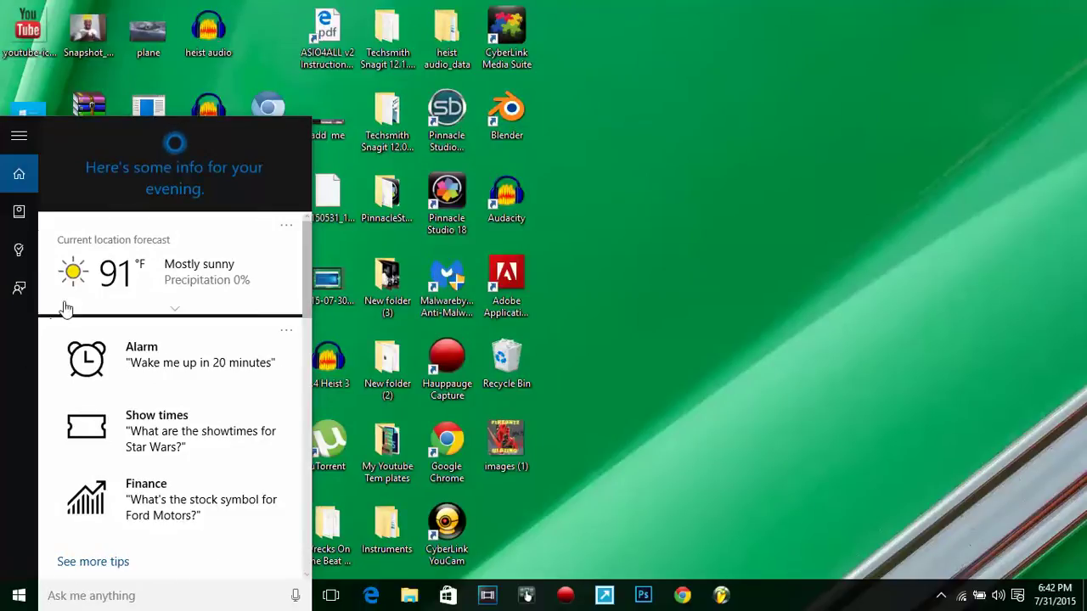
scroll(172, 348, "down", 1)
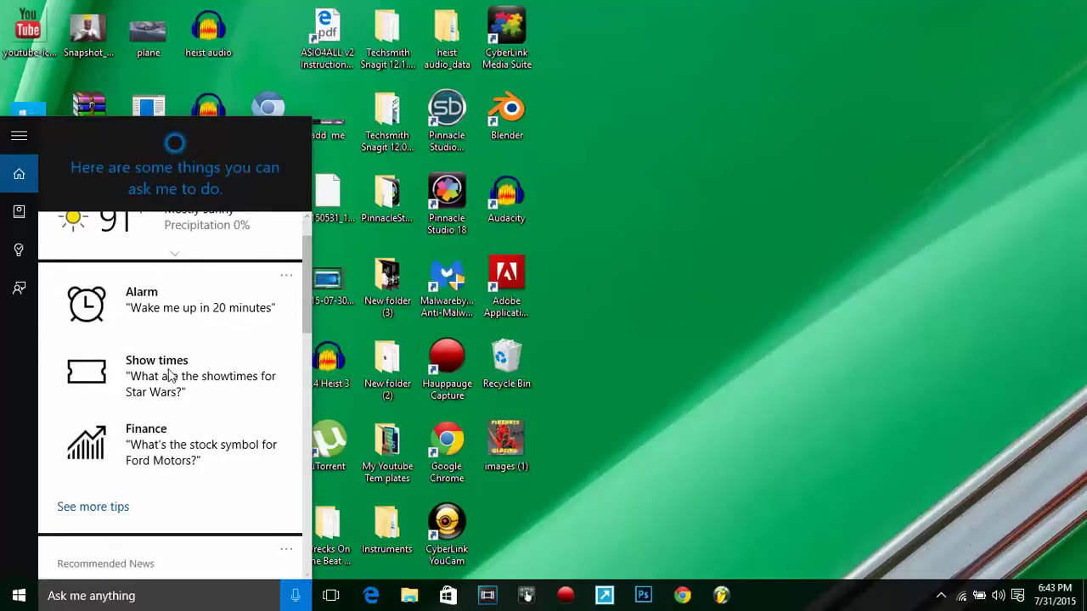
scroll(51, 441, "down", 3)
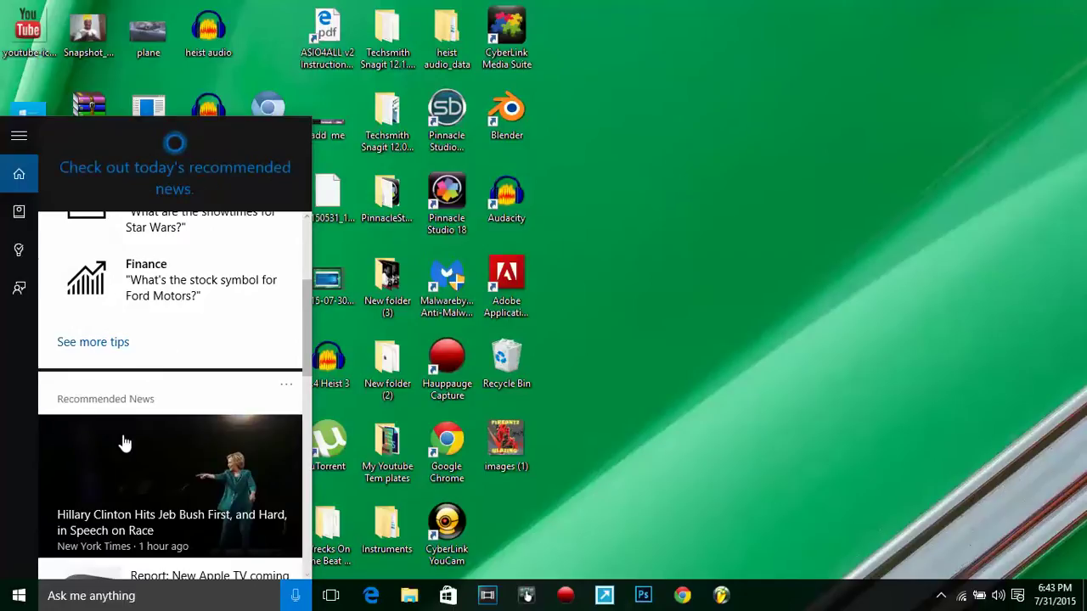
scroll(125, 443, "down", 4)
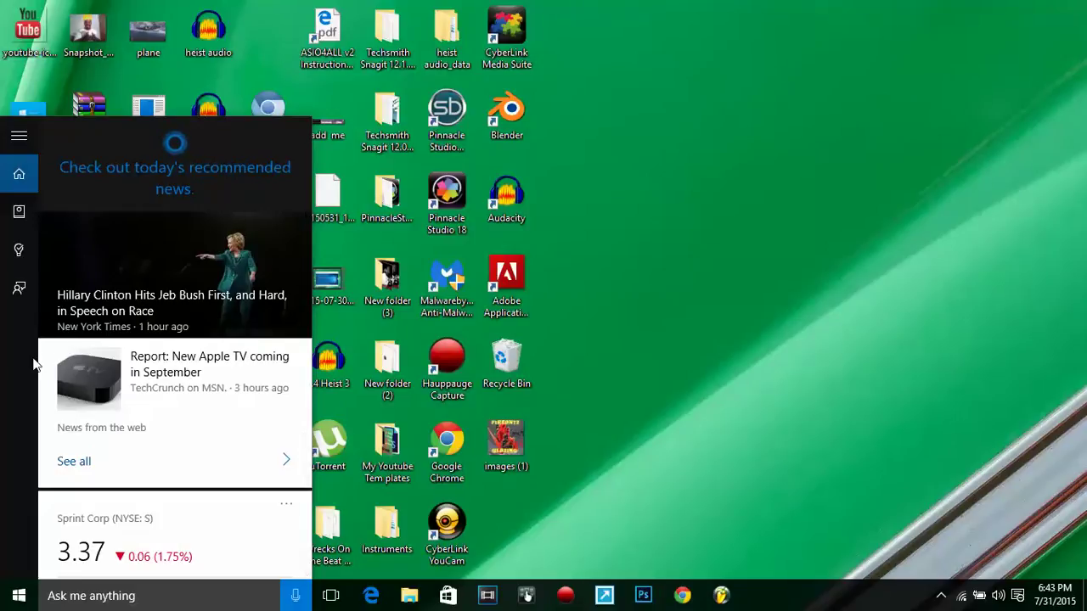
scroll(165, 419, "down", 5)
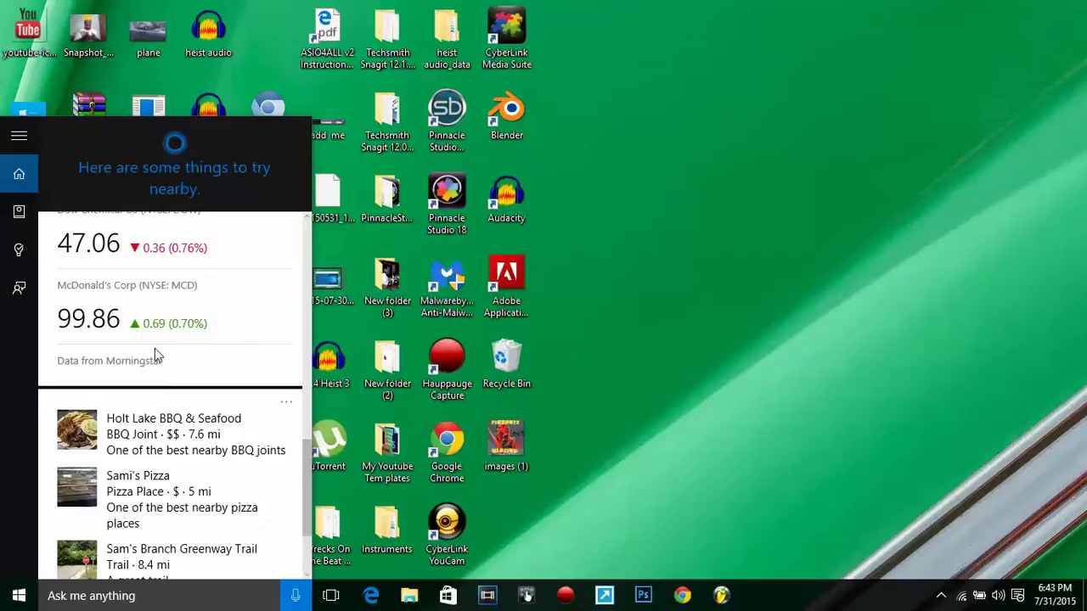
scroll(155, 349, "down", 2)
scroll(154, 349, "up", 4)
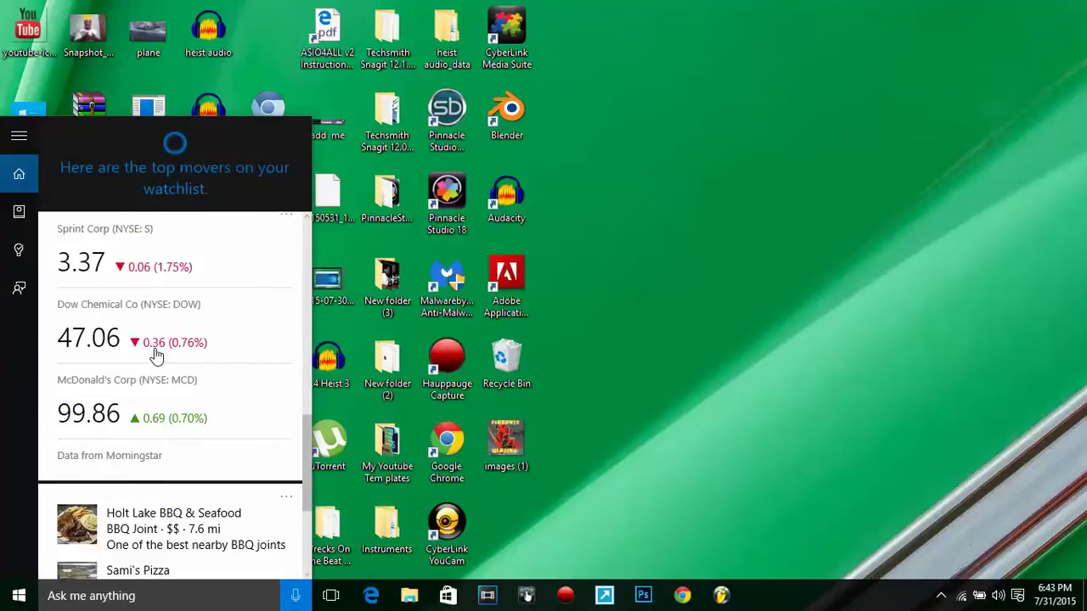
scroll(155, 354, "down", 3)
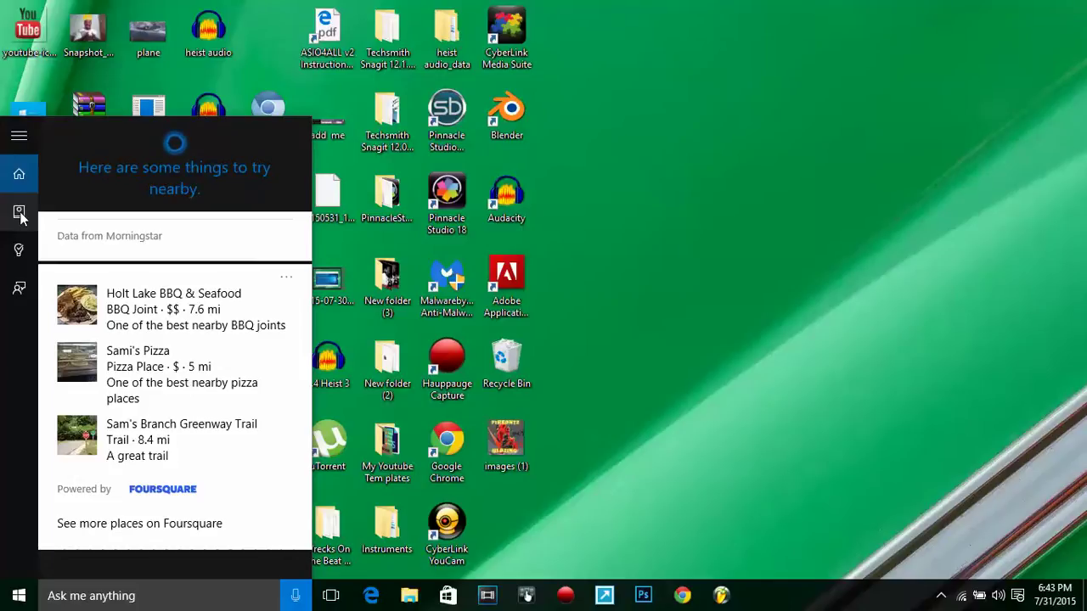
- Open the Settings page in Cortana's Notebook and review its options from Hey Cortana to the privacy links
left_click(19, 213)
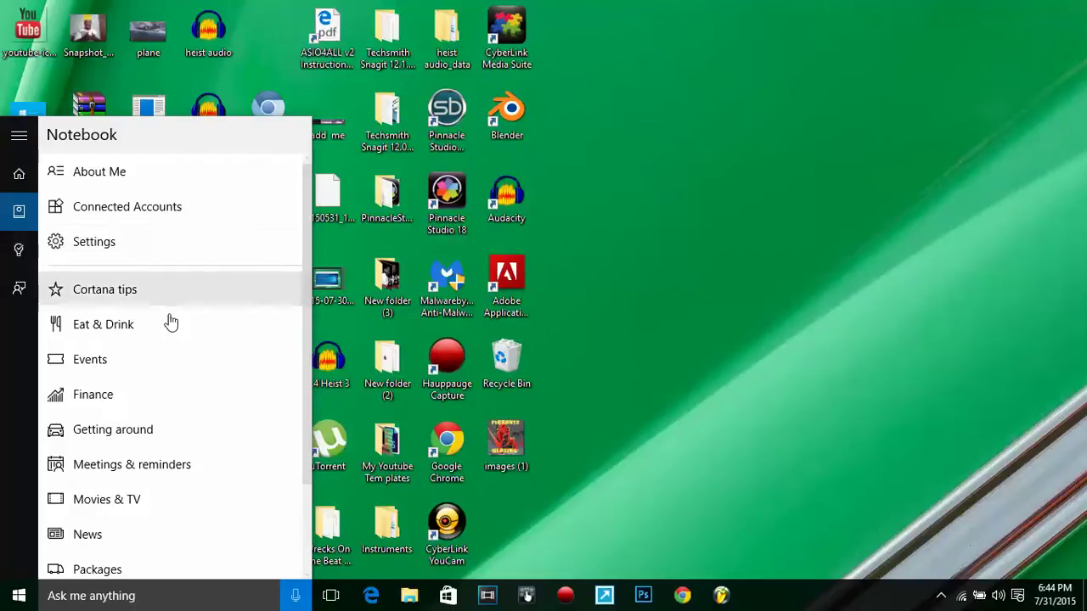
left_click(113, 251)
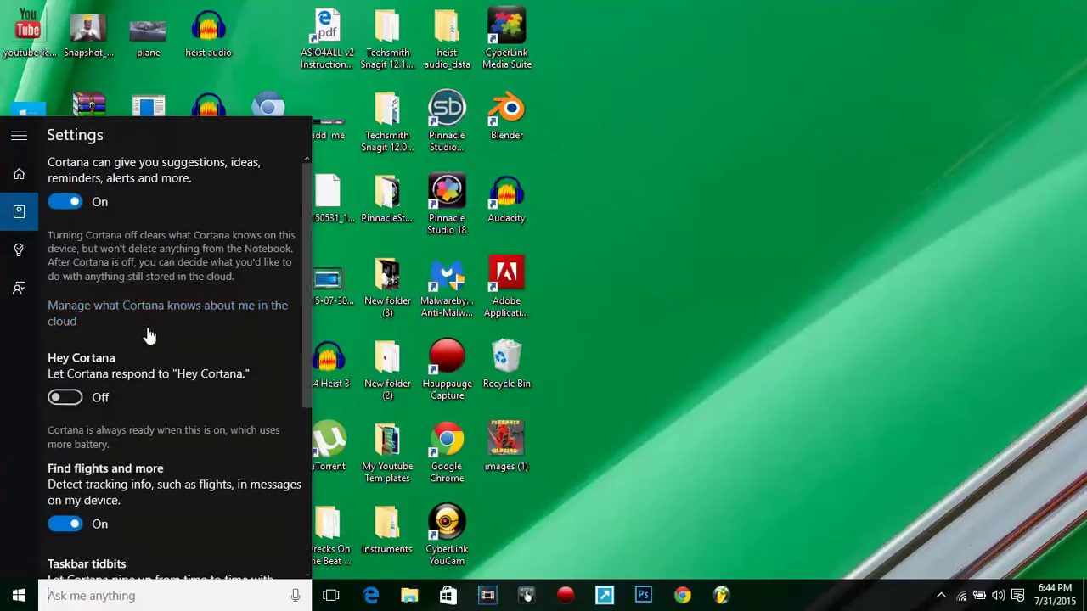
scroll(140, 383, "down", 1)
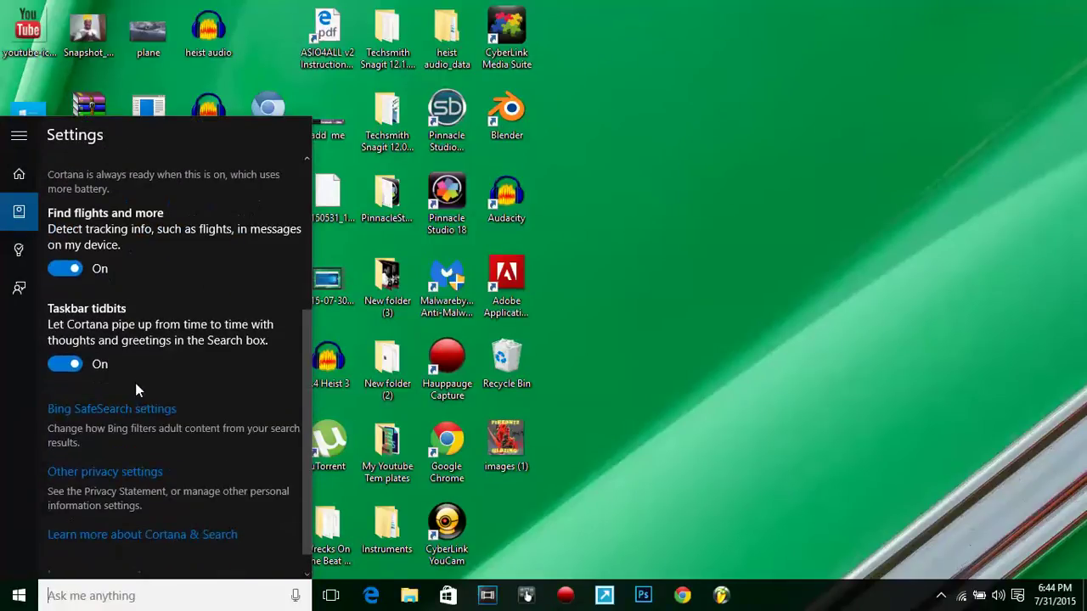
scroll(136, 383, "down", 1)
scroll(135, 385, "up", 5)
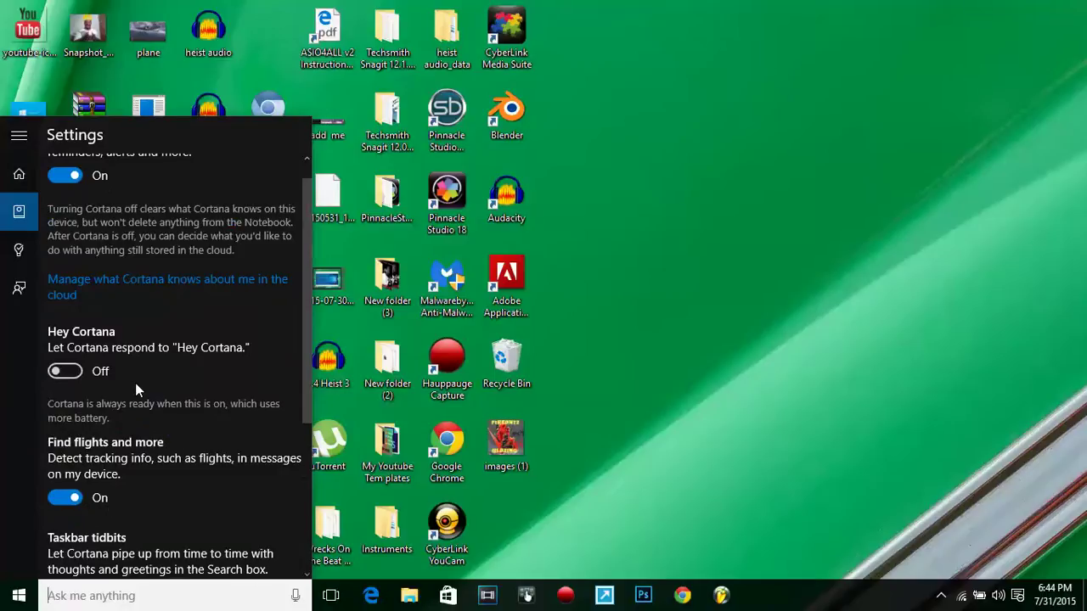
scroll(135, 383, "up", 1)
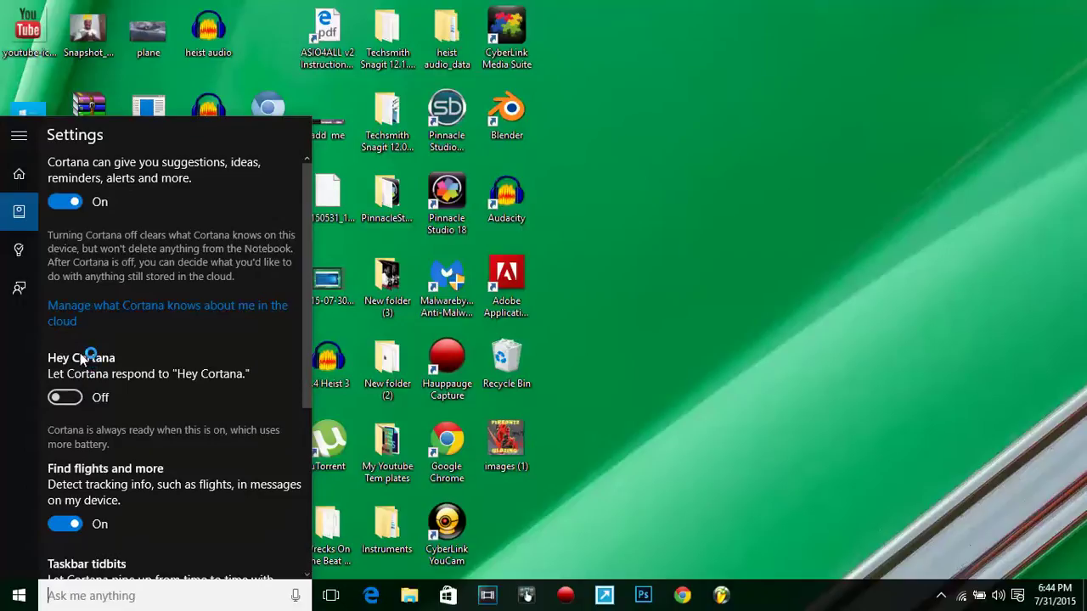
- View Cortana's Reminders and feedback pages, and close Cortana
left_click(19, 255)
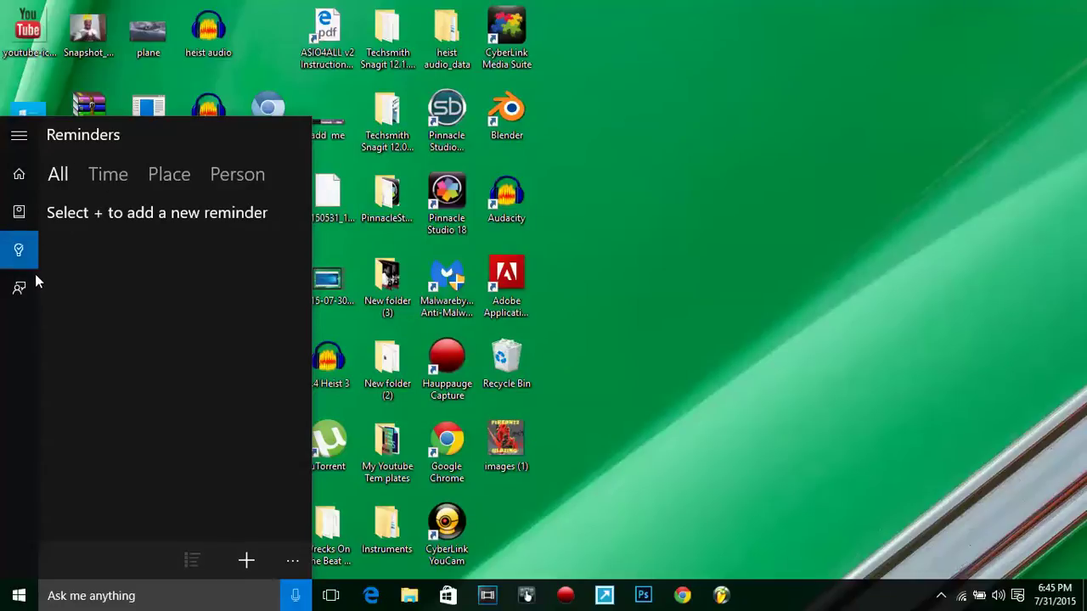
left_click(21, 290)
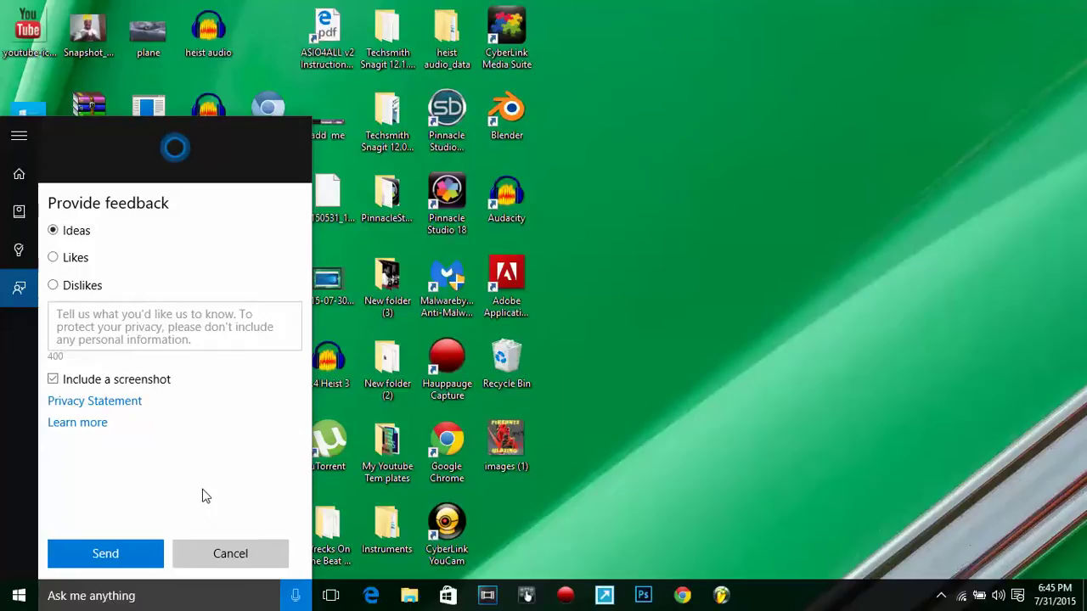
left_click(365, 520)
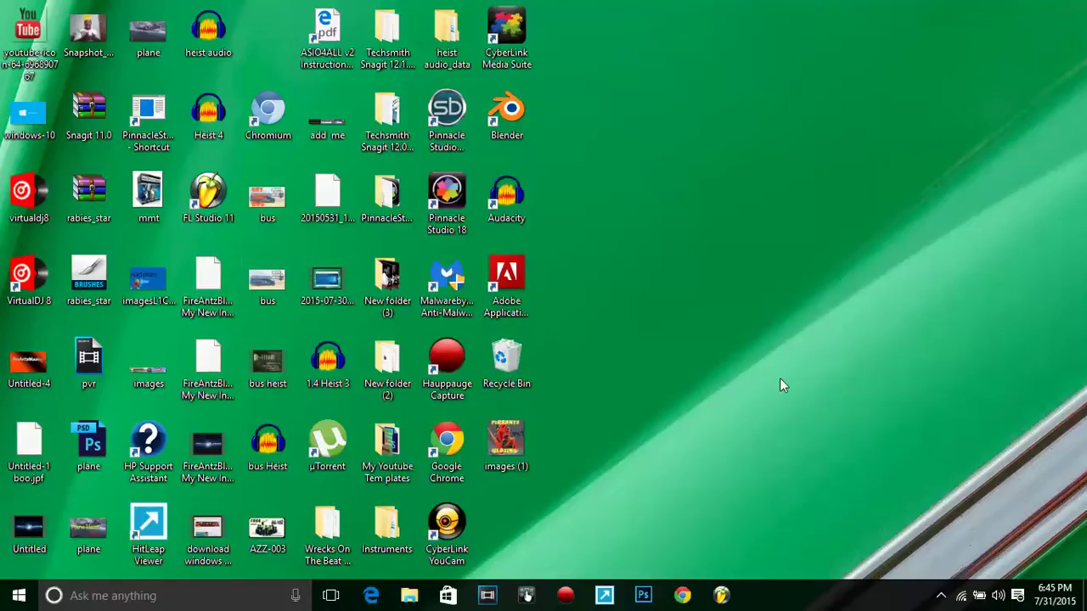
left_click_drag(654, 417, 725, 191)
left_click_drag(813, 152, 2, 604)
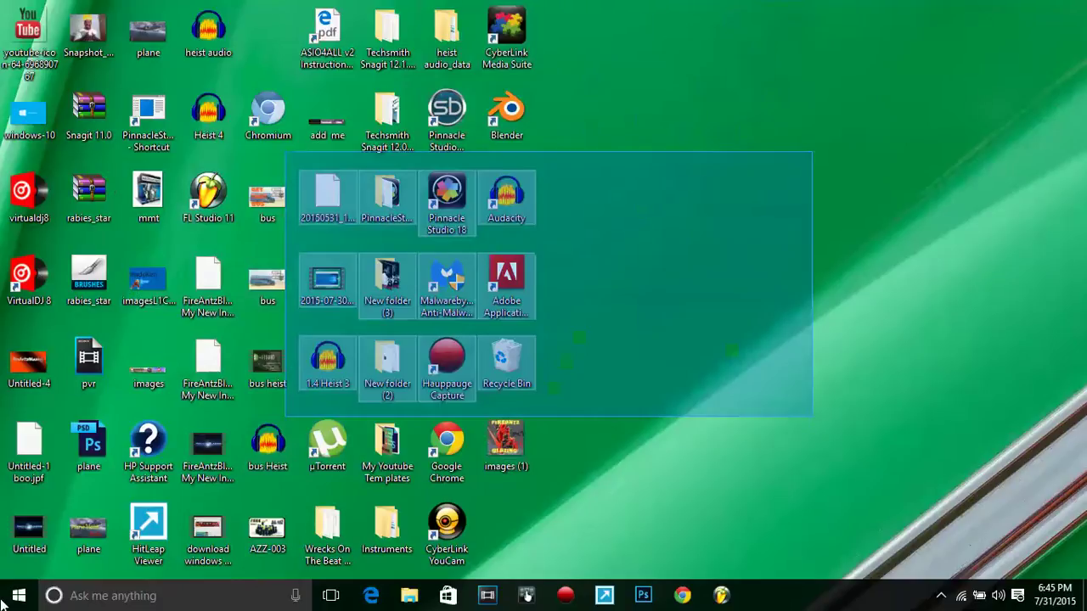
left_click_drag(2, 604, 8, 222)
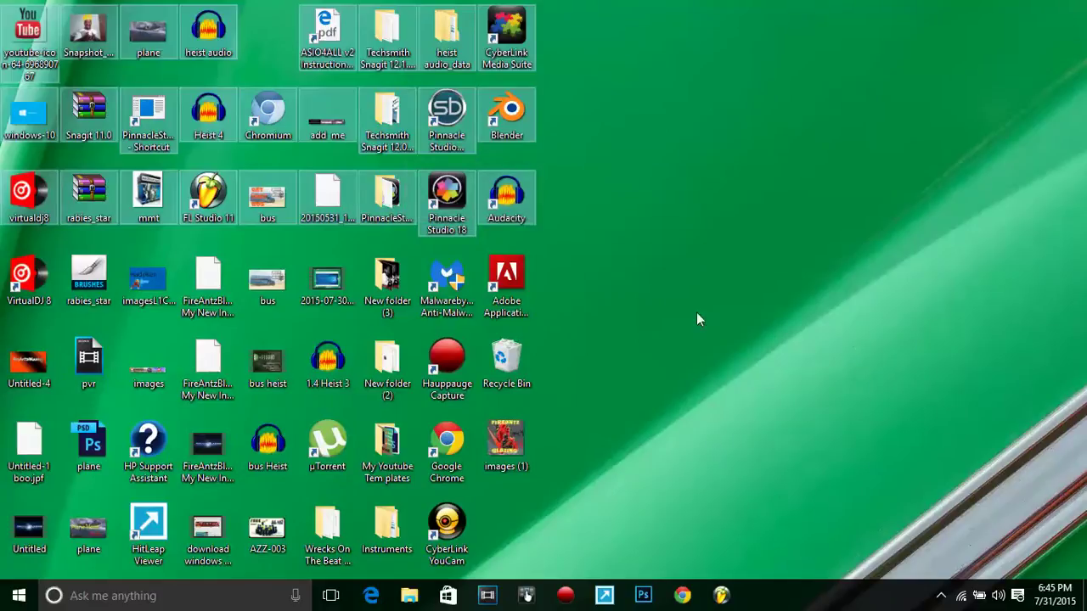
left_click(719, 448)
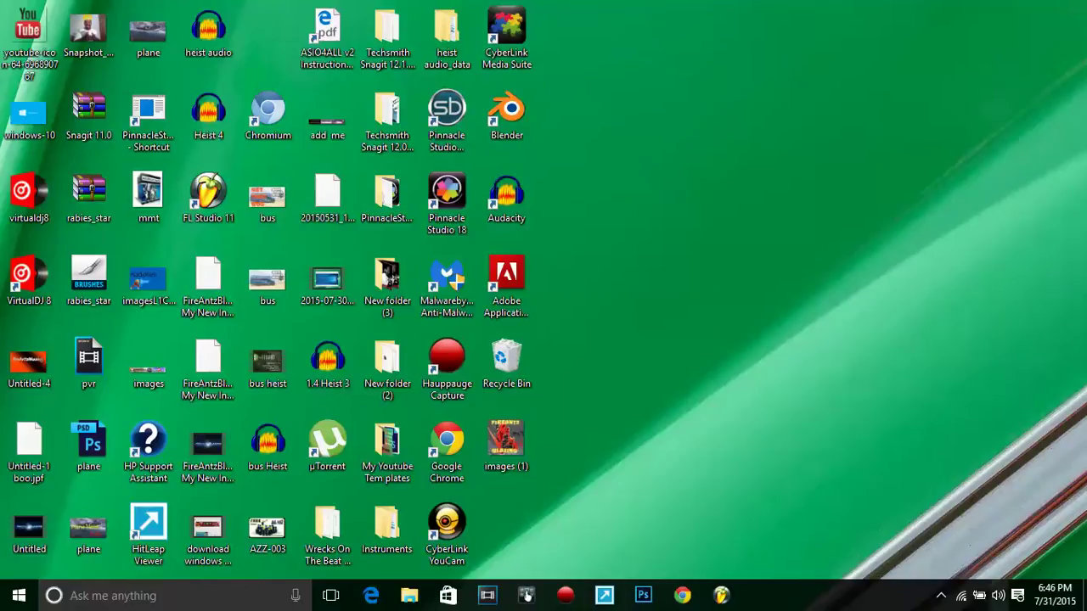
- Look at the hidden notification-area icons, and open the Action Center to view its notifications and quick actions
left_click(940, 596)
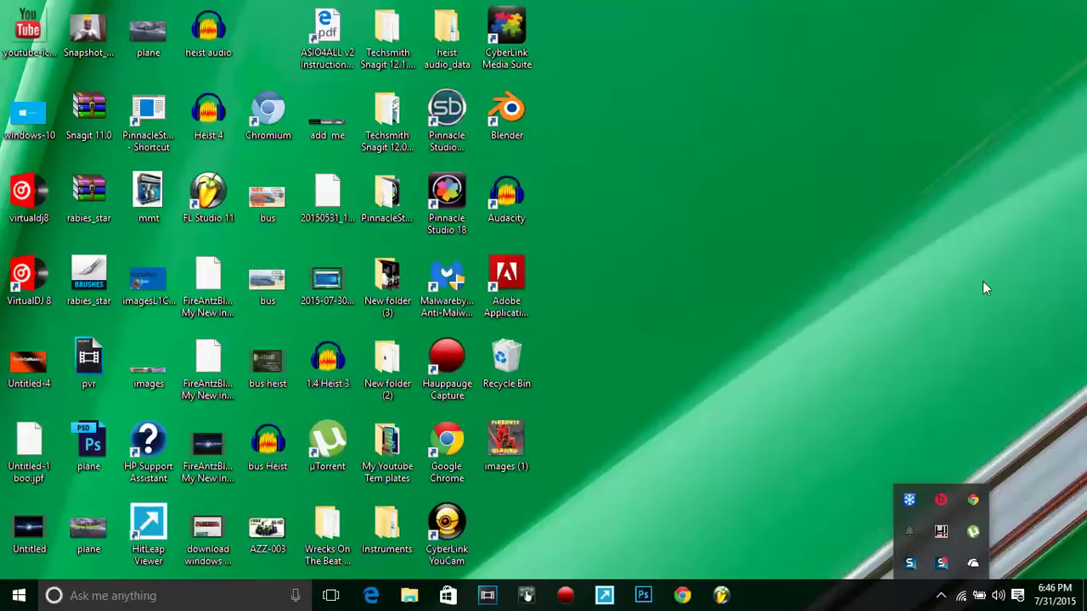
left_click(968, 449)
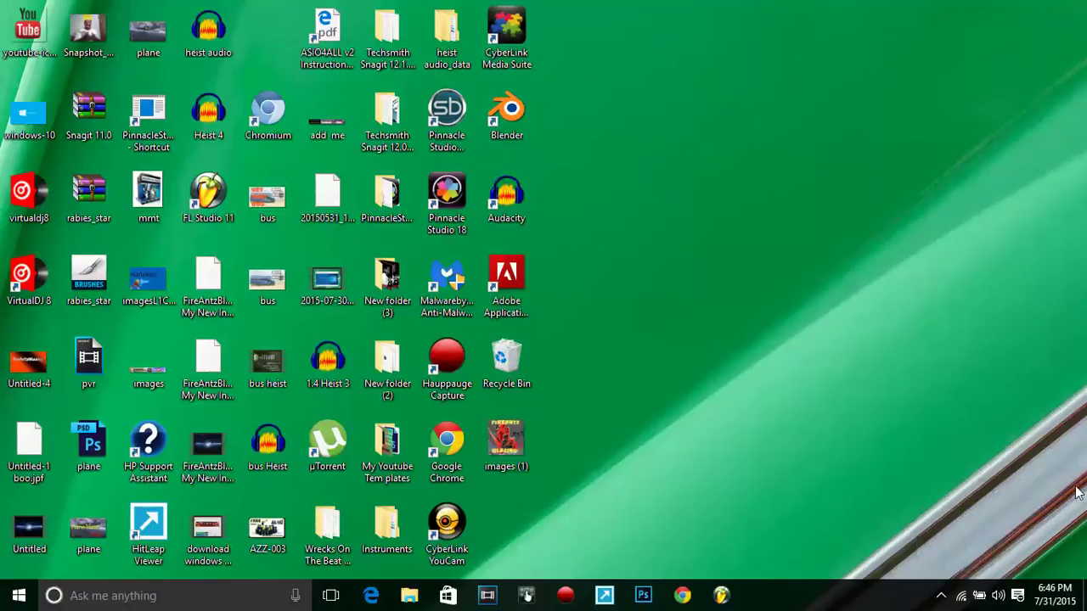
left_click(1018, 597)
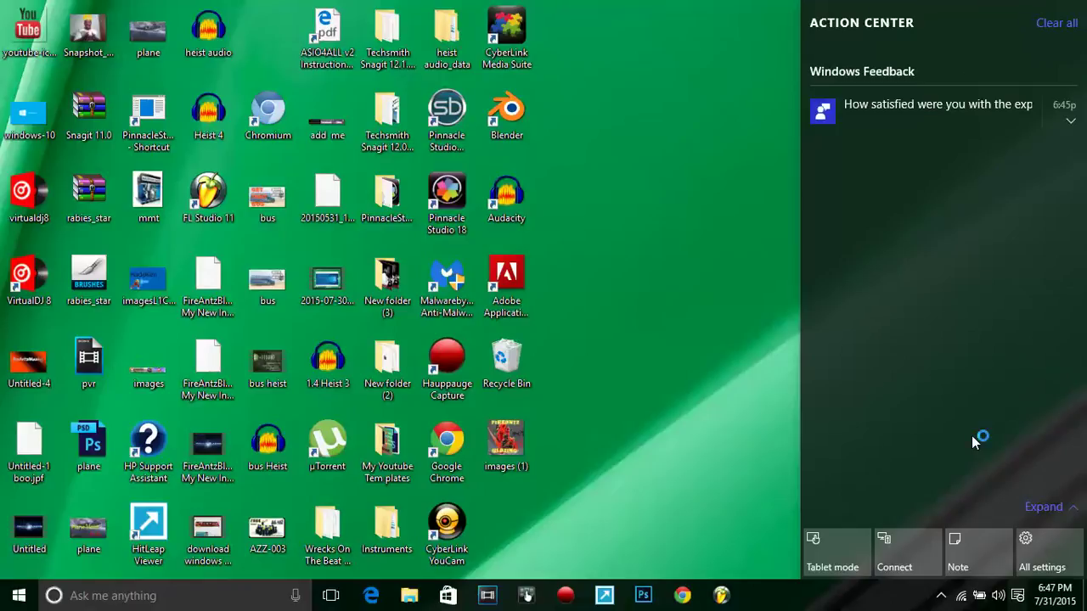
right_click(839, 594)
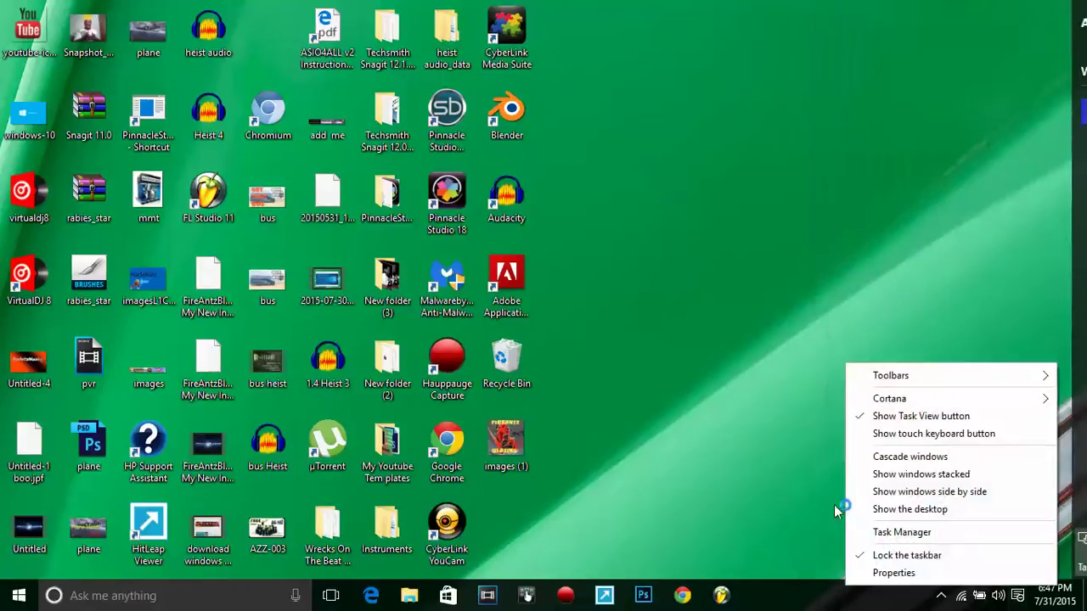
left_click(1017, 599)
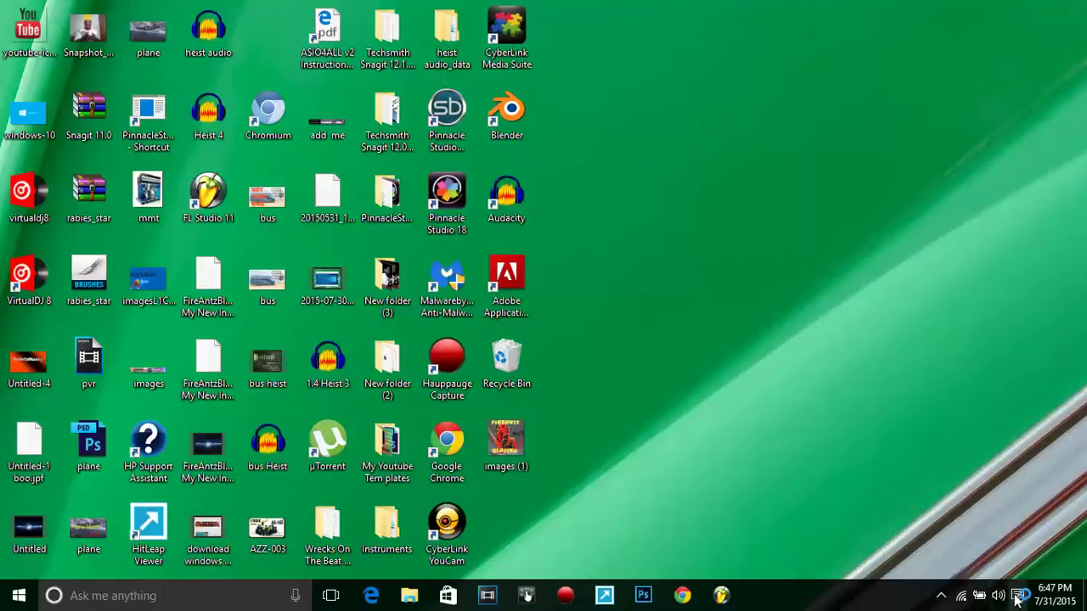
left_click(1017, 599)
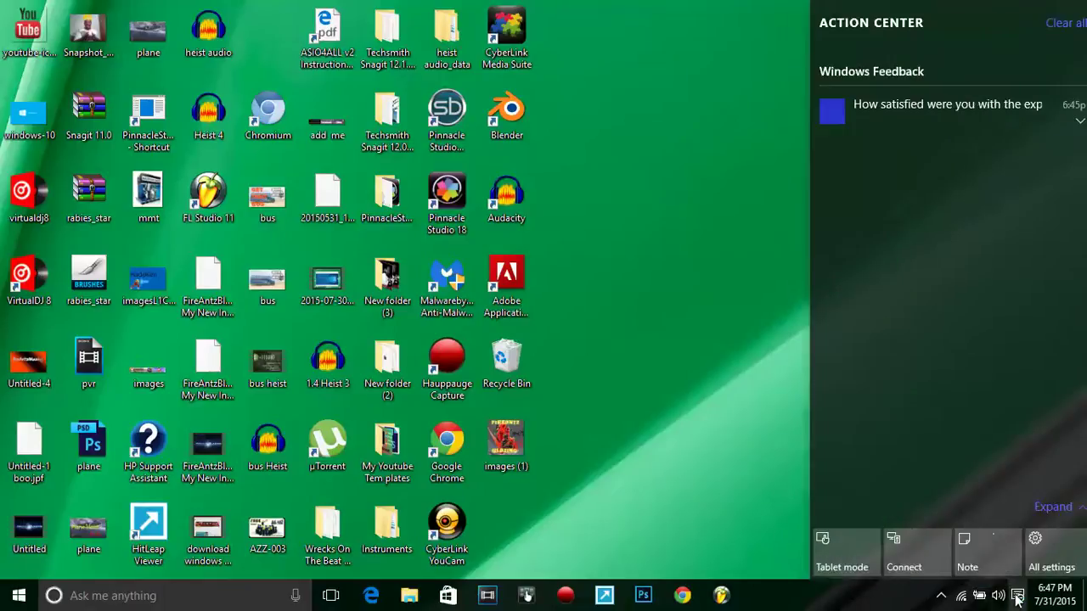
- Turn on tablet mode and look through the tiles on the full-screen Start page
left_click(829, 555)
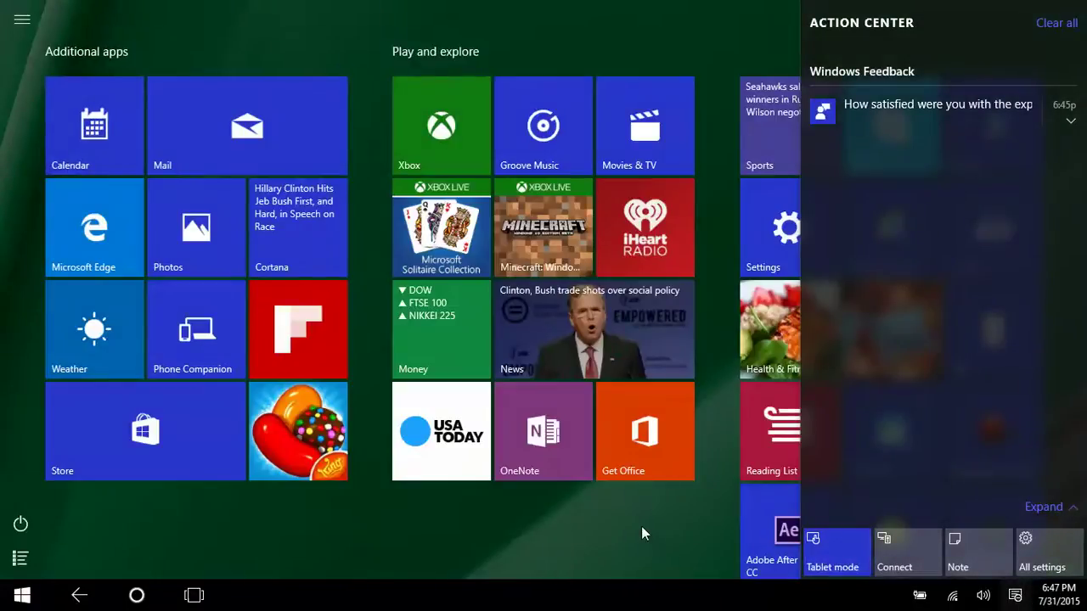
left_click(641, 526)
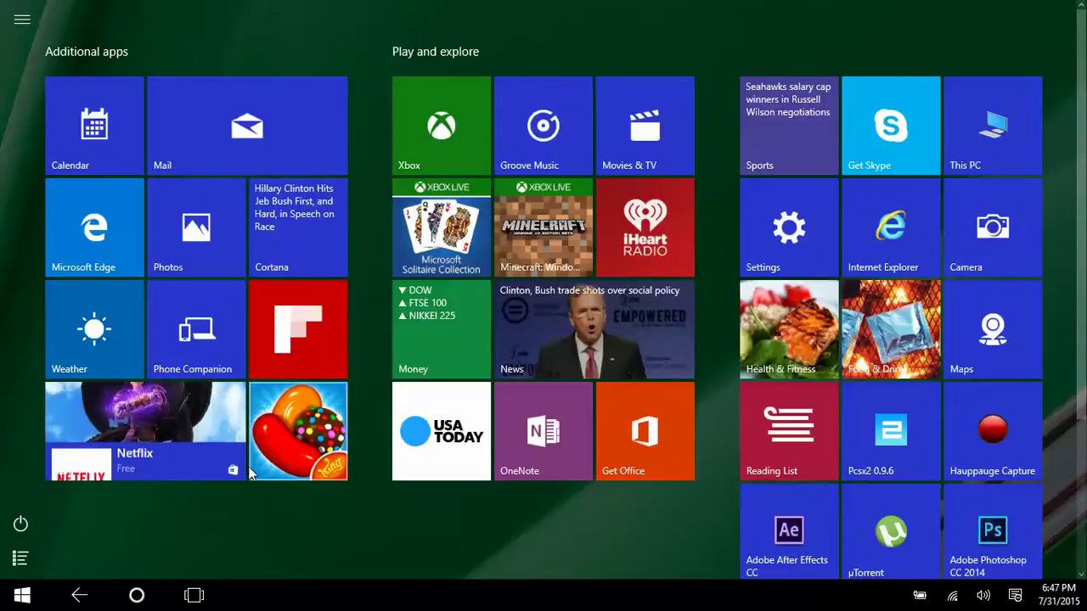
scroll(556, 369, "down", 3)
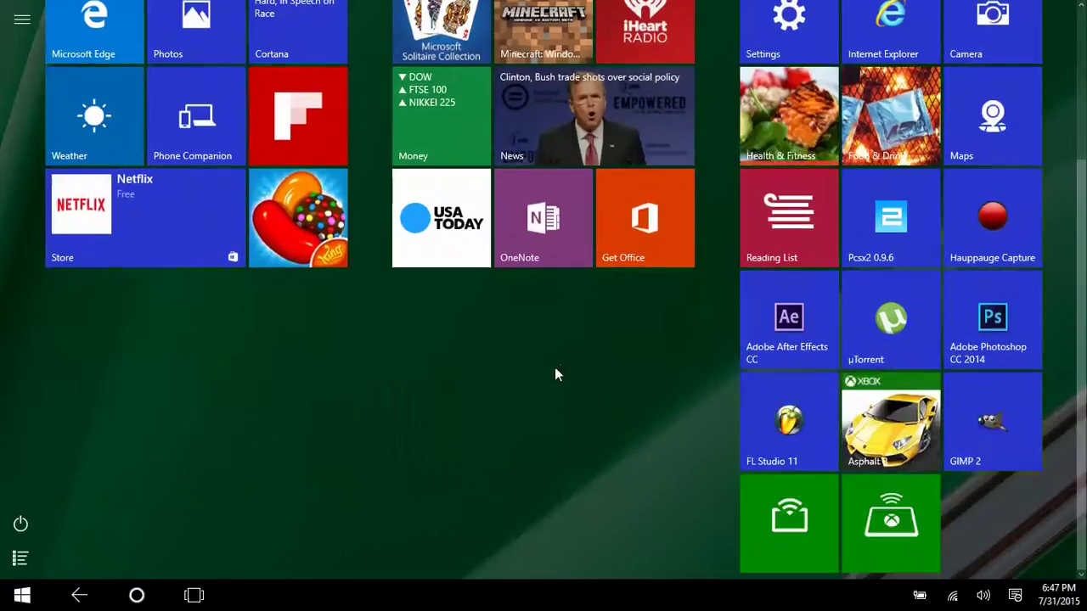
scroll(553, 365, "up", 3)
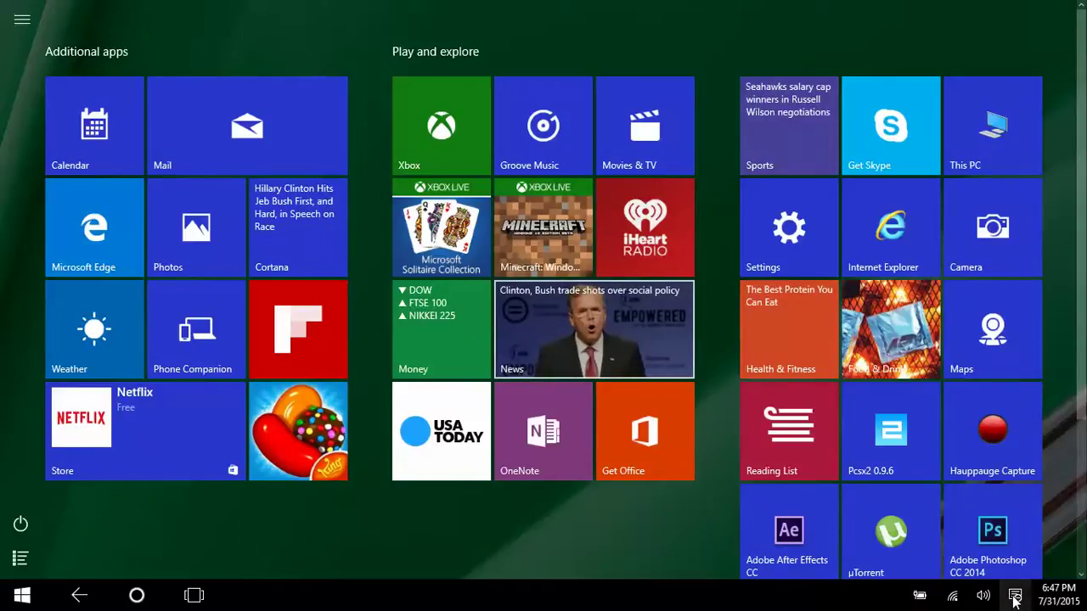
key("shift+F10")
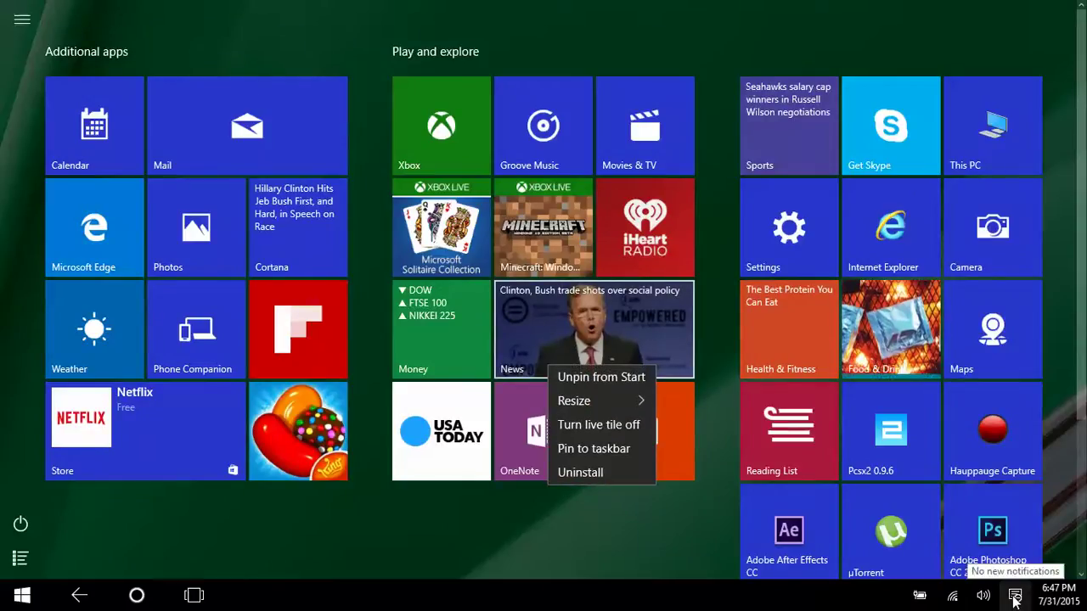
left_click(472, 527)
scroll(552, 501, "down", 3)
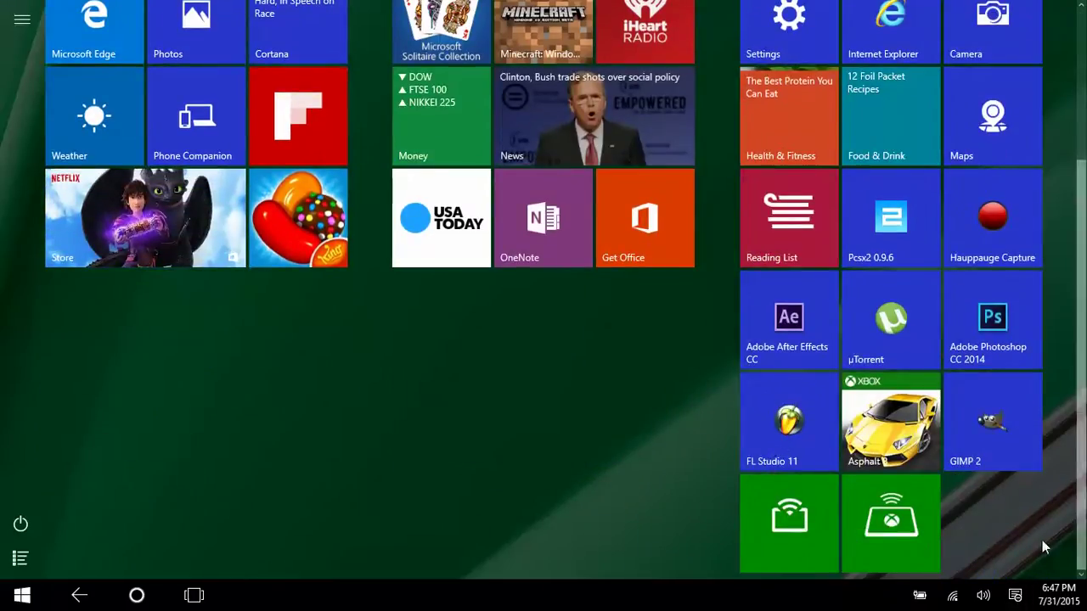
- Turn tablet mode off from the Action Center and return to the clear desktop
left_click(1022, 596)
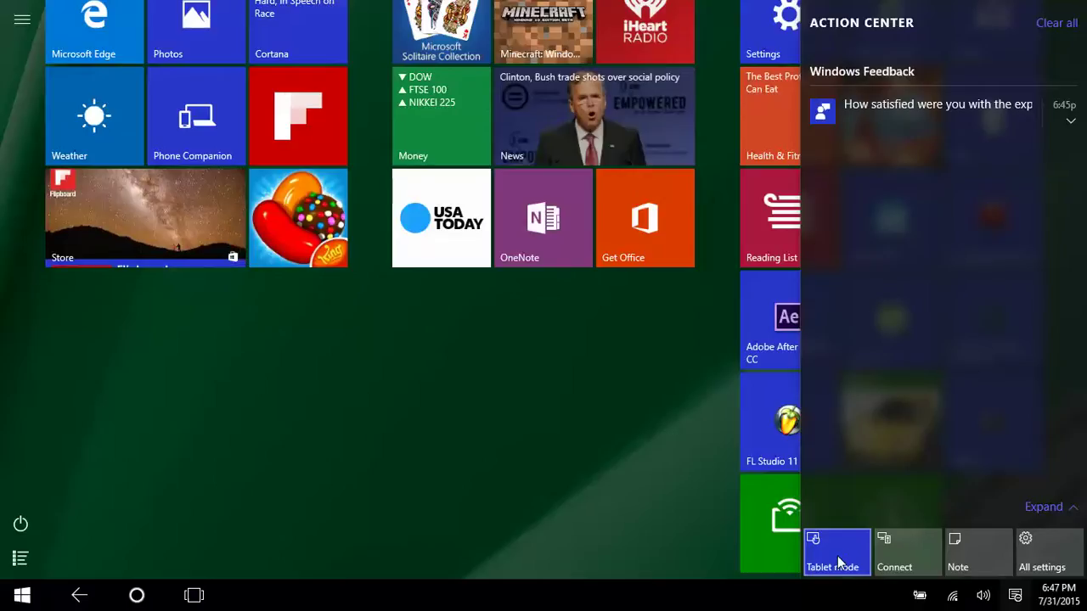
left_click(838, 555)
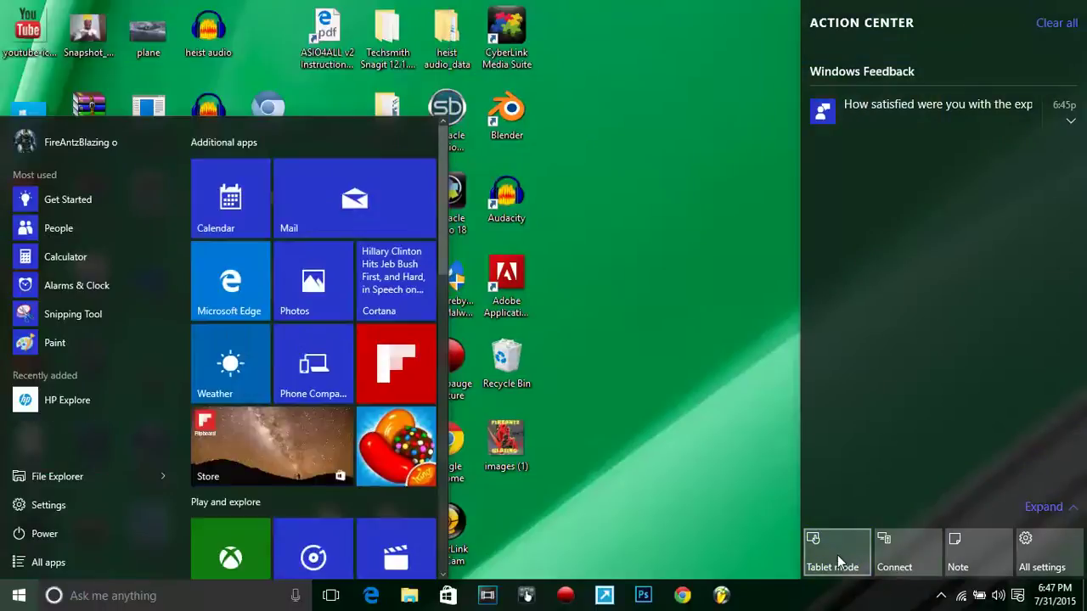
left_click(640, 504)
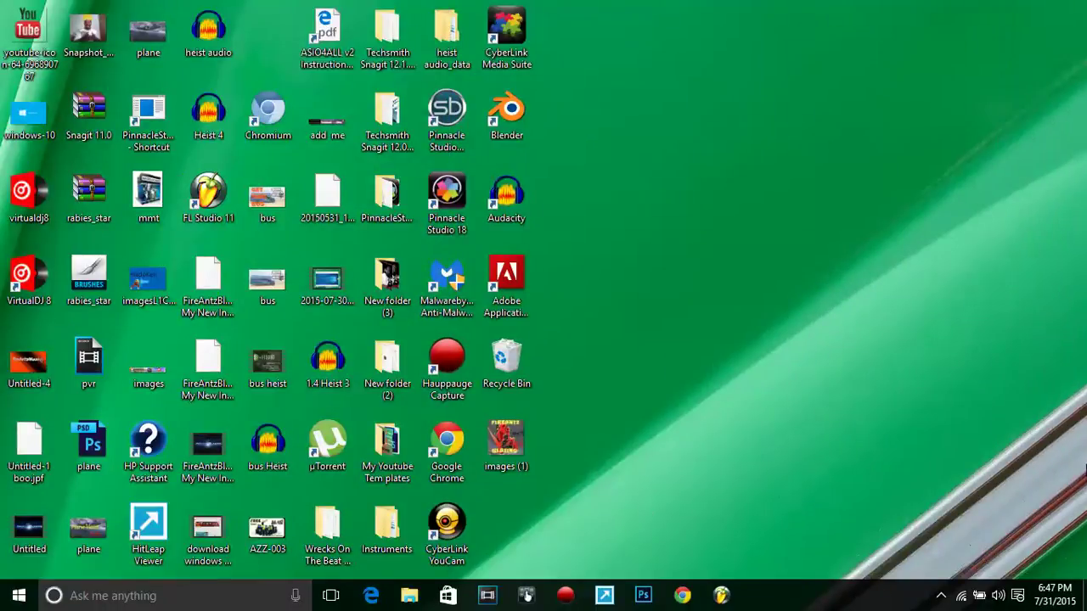
- Open all settings from the Action Center and look over the categories from System to Update & security
left_click(1018, 596)
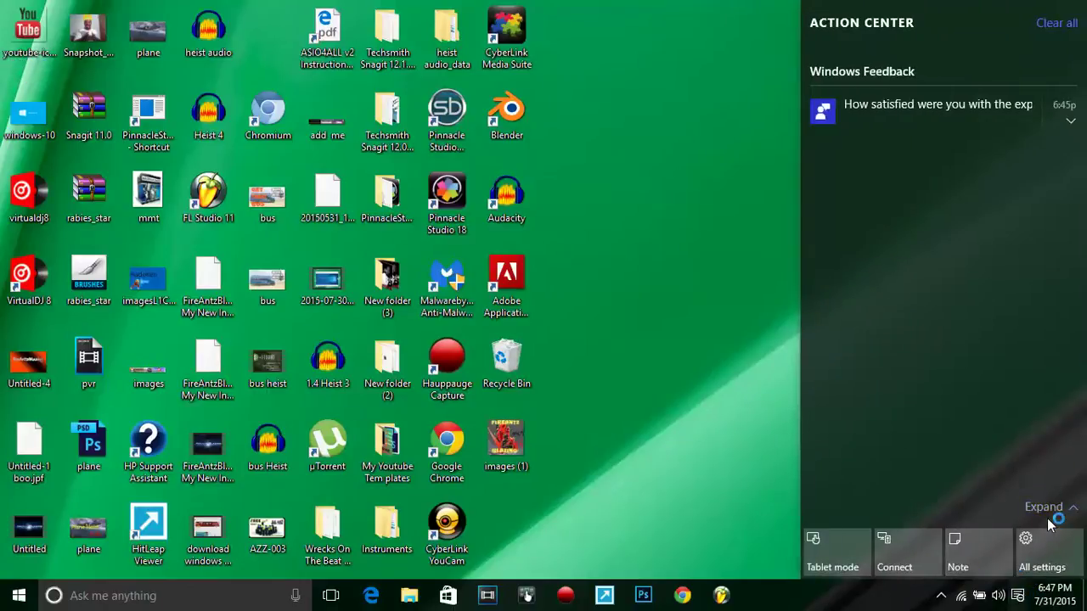
left_click(1048, 557)
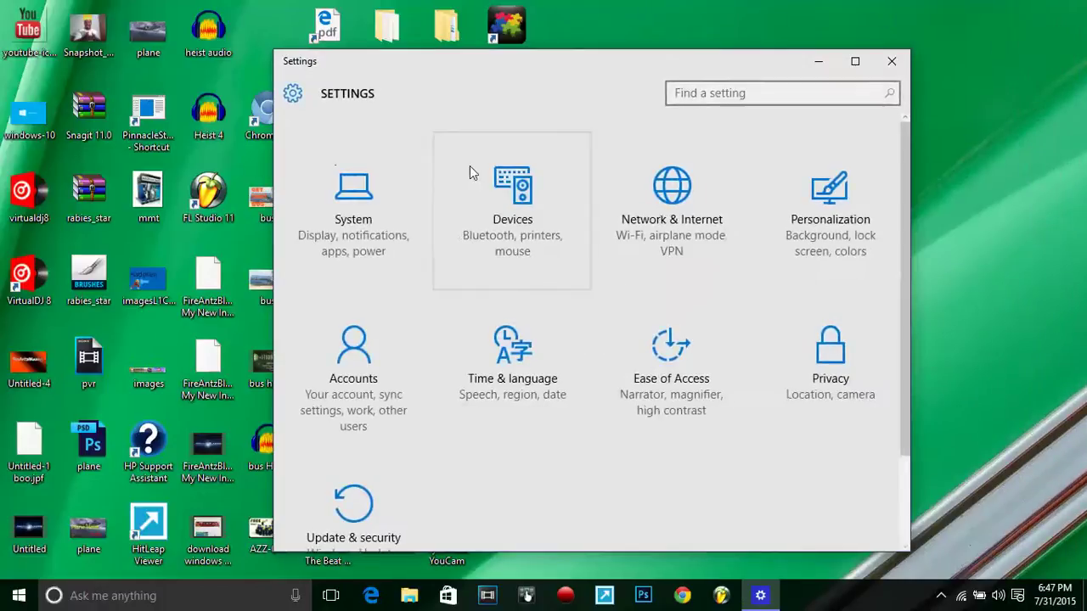
scroll(478, 342, "down", 2)
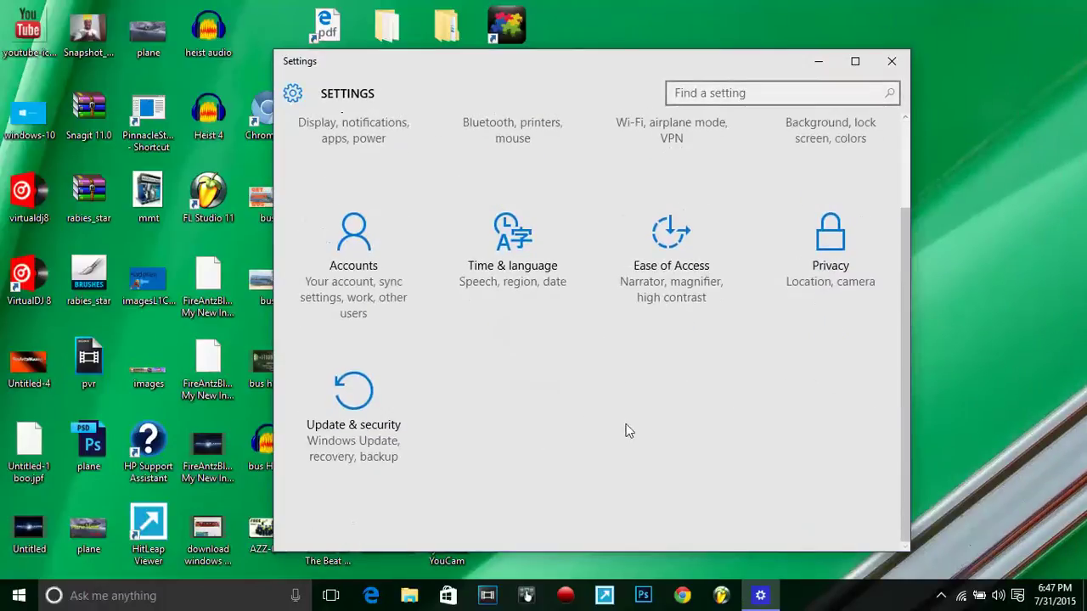
scroll(626, 432, "up", 2)
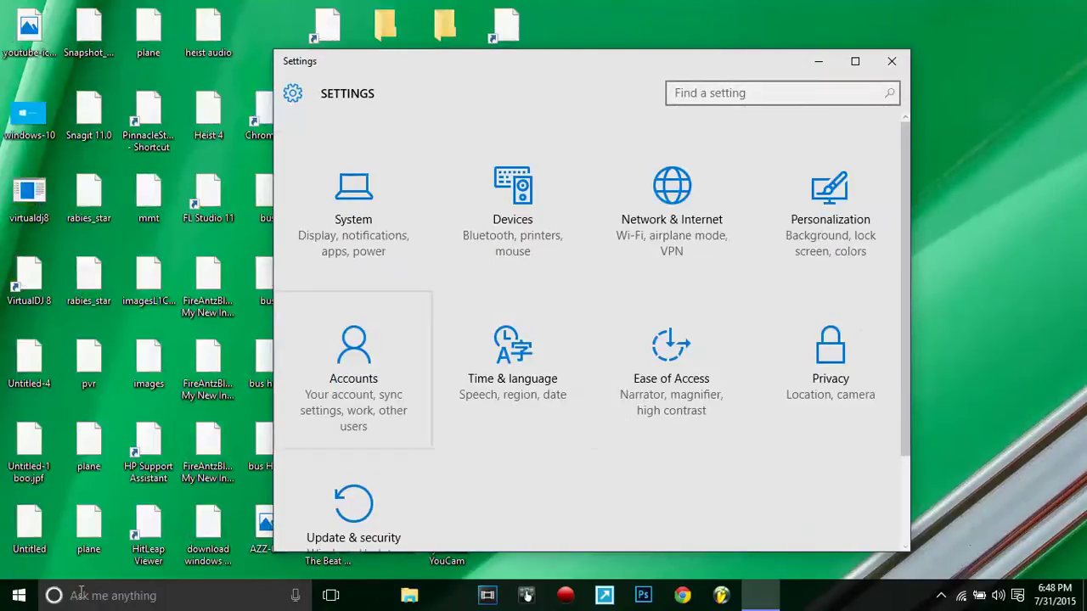
- Reach Settings from the Start menu as well, close its window, and view the Start menu once more
left_click(18, 595)
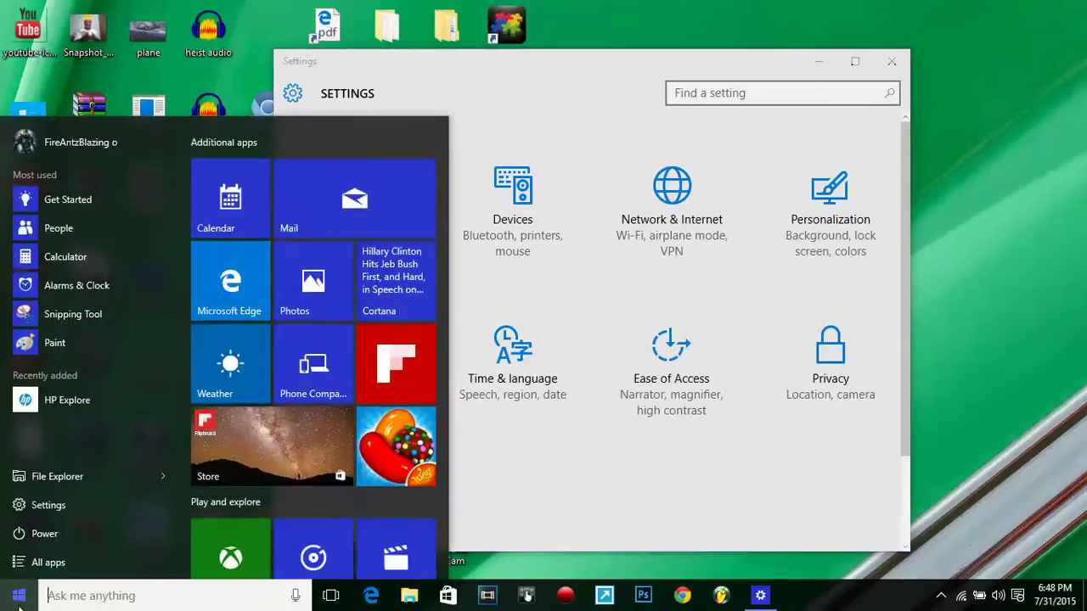
left_click(91, 504)
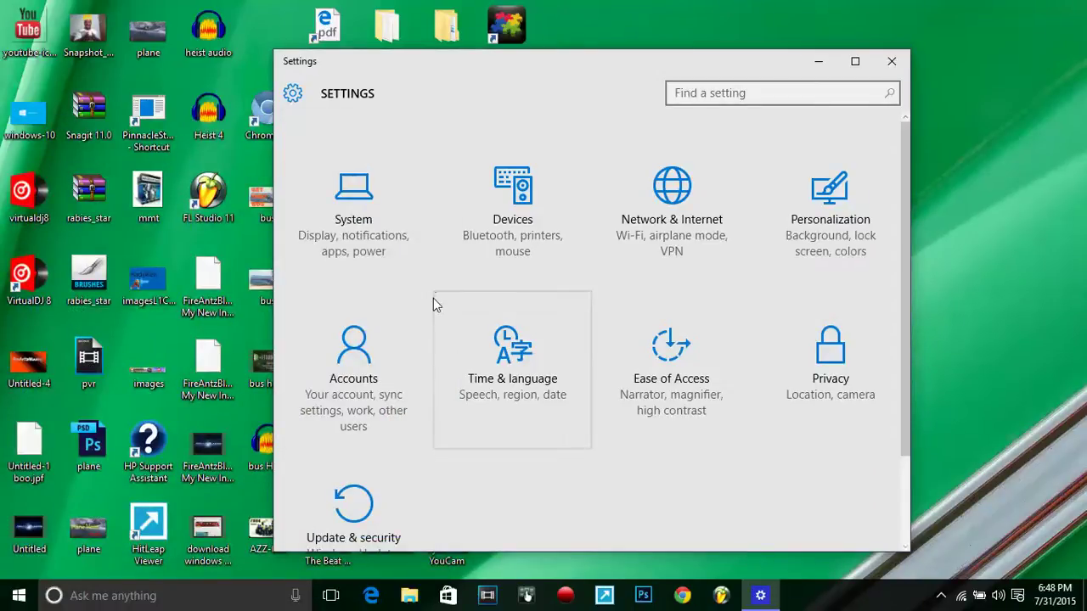
left_click(891, 62)
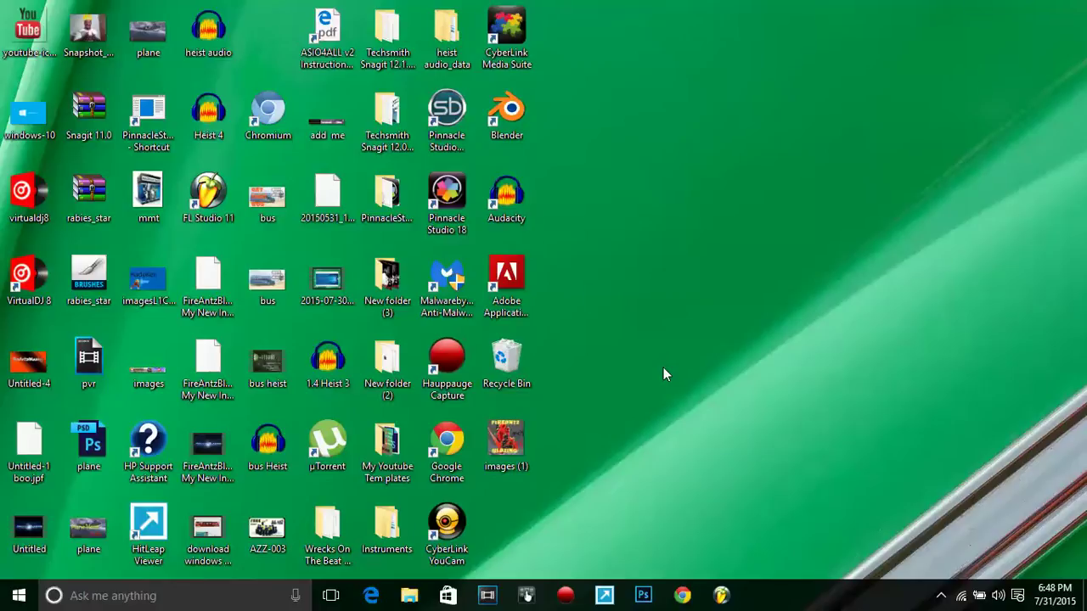
left_click(19, 595)
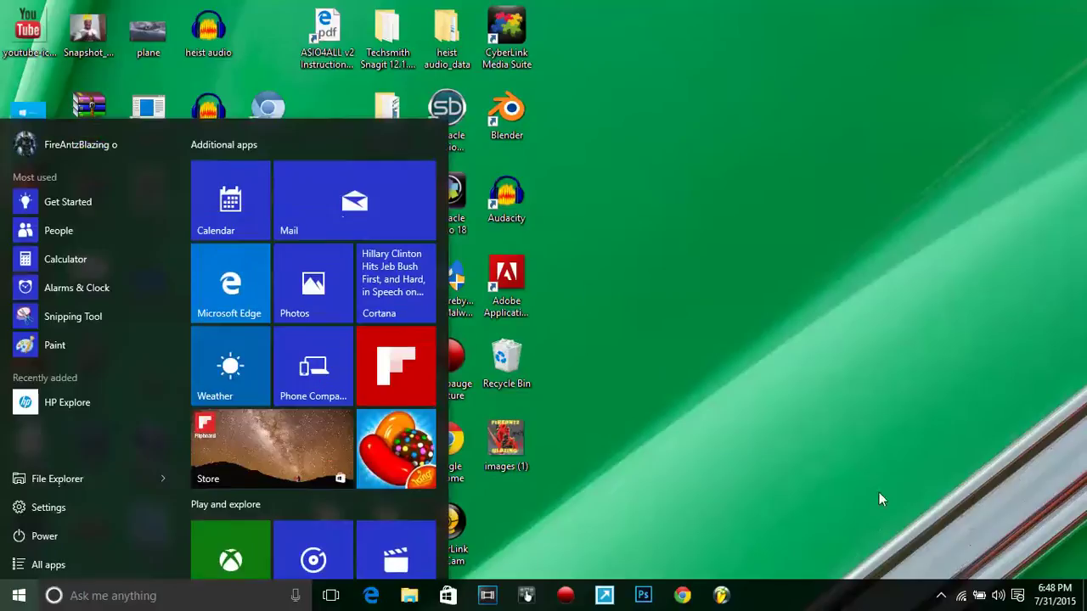
left_click(815, 442)
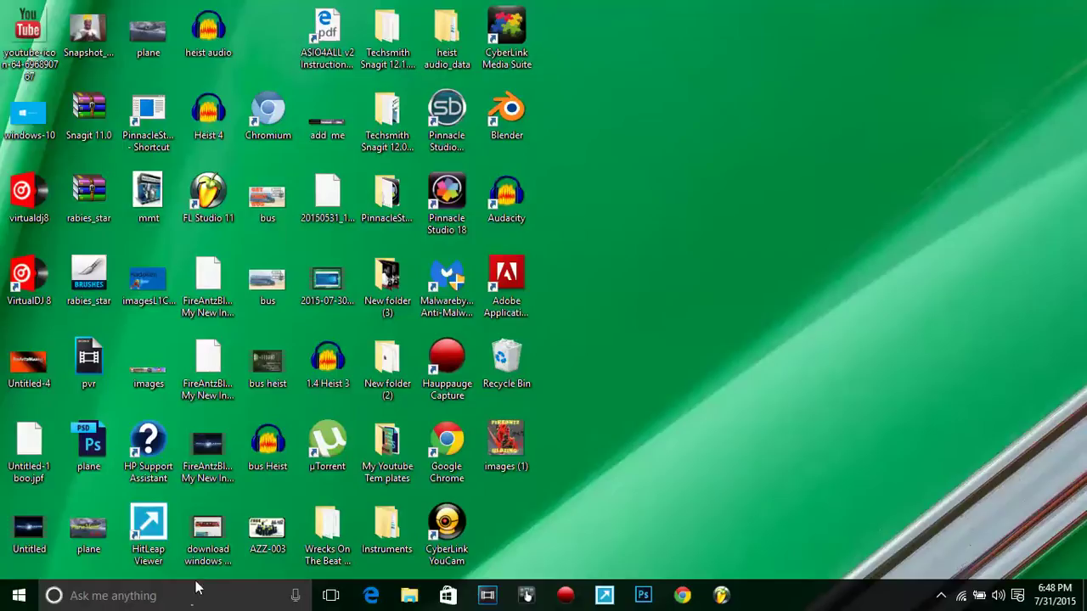
- Open Cortana's home feed, glance over its news, stock, weather and tip cards, and close it
left_click(141, 594)
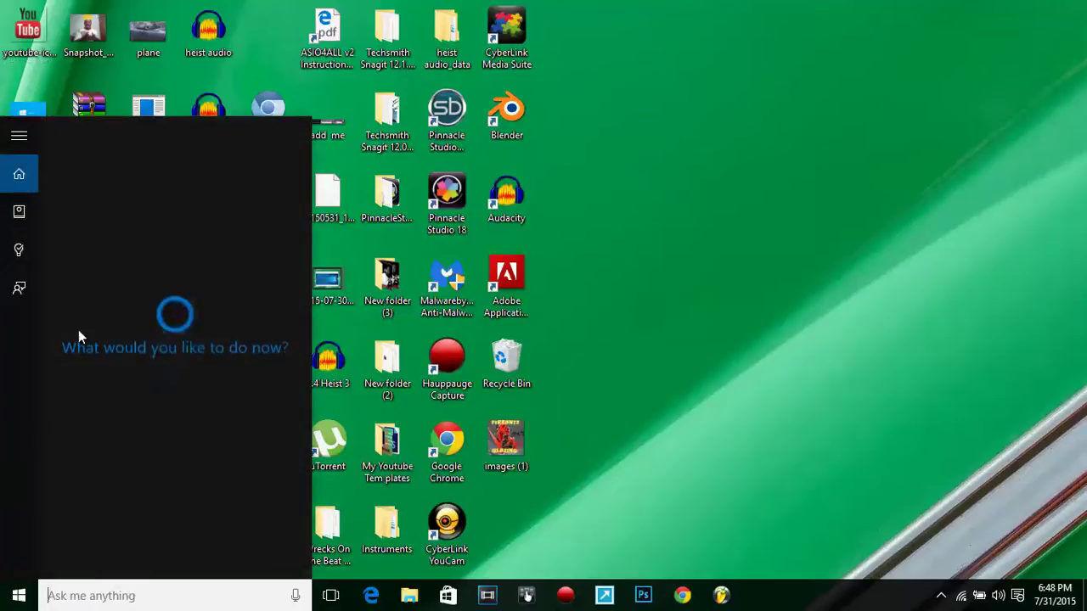
scroll(214, 541, "down", 10)
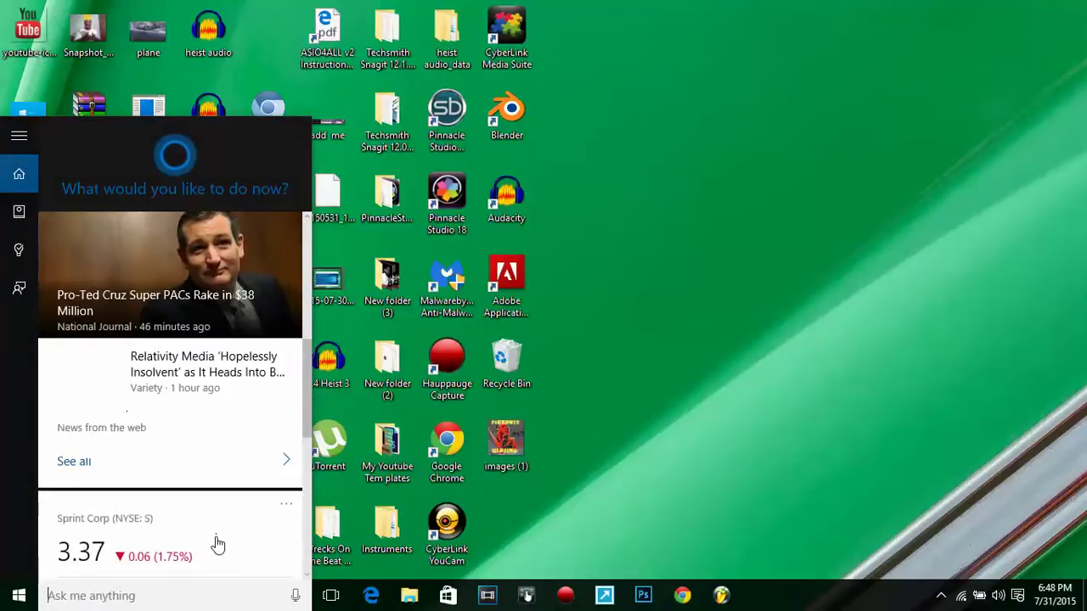
scroll(215, 539, "down", 3)
scroll(216, 539, "up", 10)
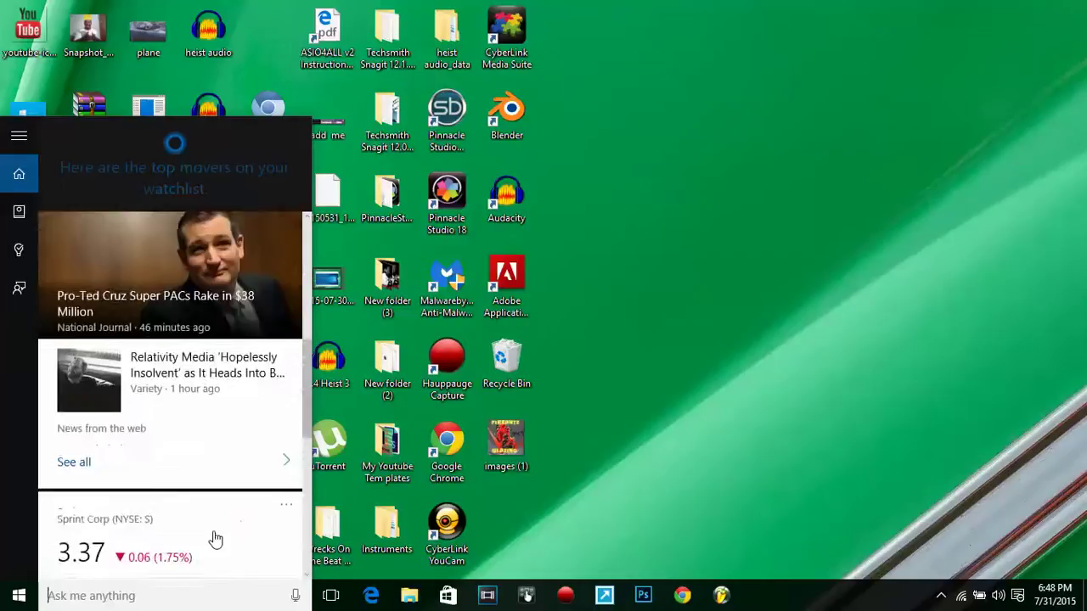
scroll(181, 539, "up", 3)
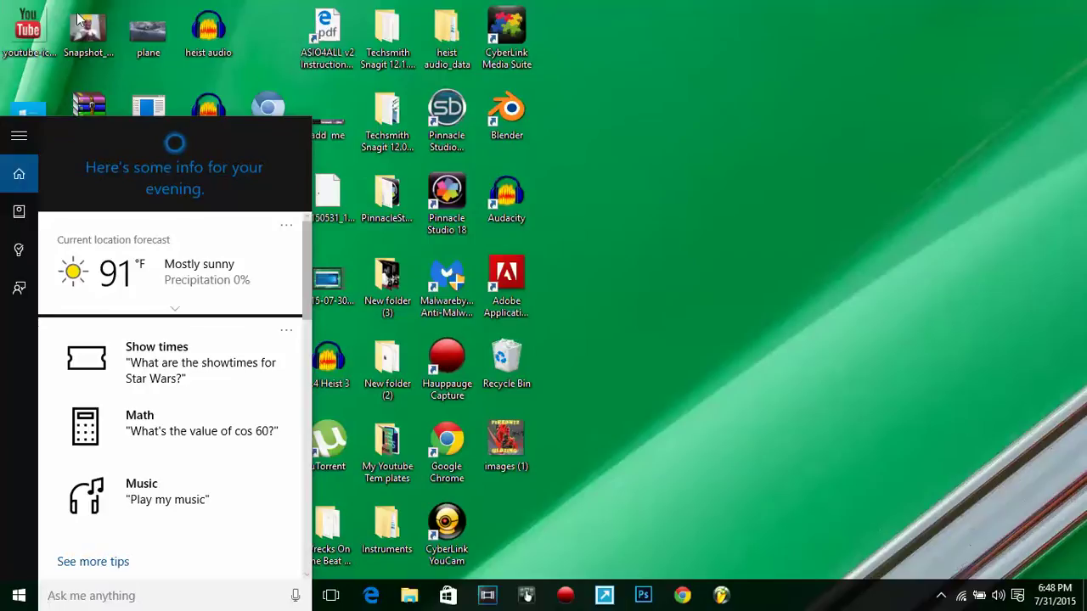
left_click(885, 170)
- Open the Start menu and try to make it wider
left_click(17, 595)
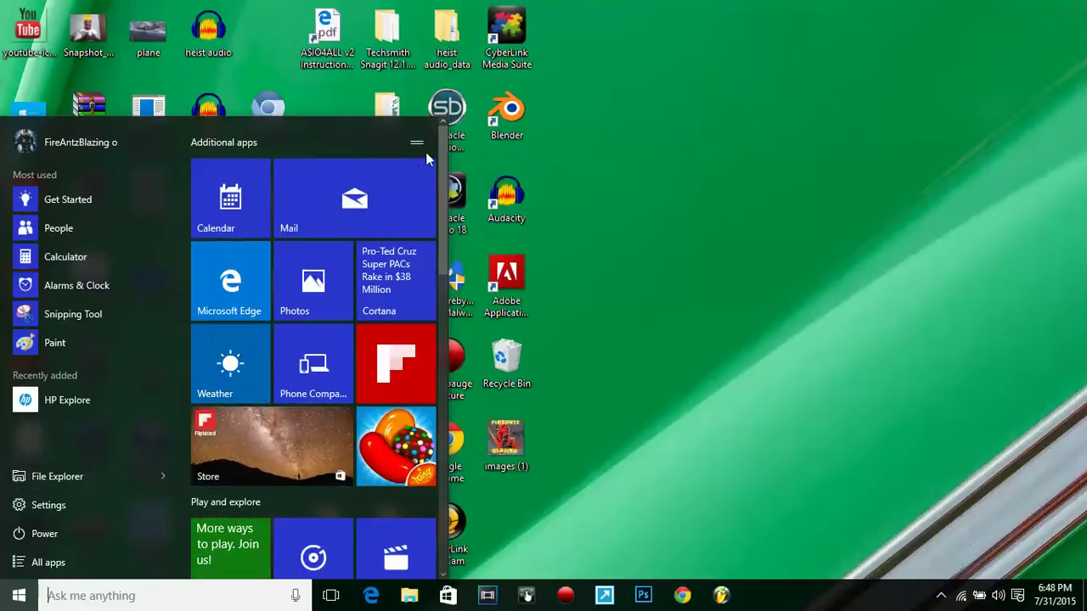
left_click_drag(439, 153, 476, 145)
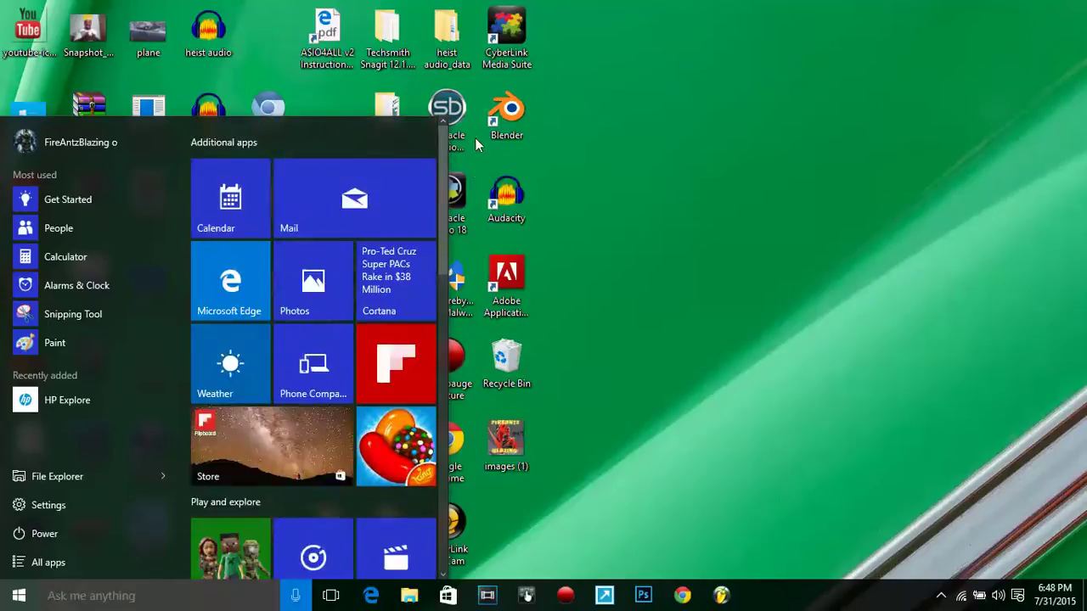